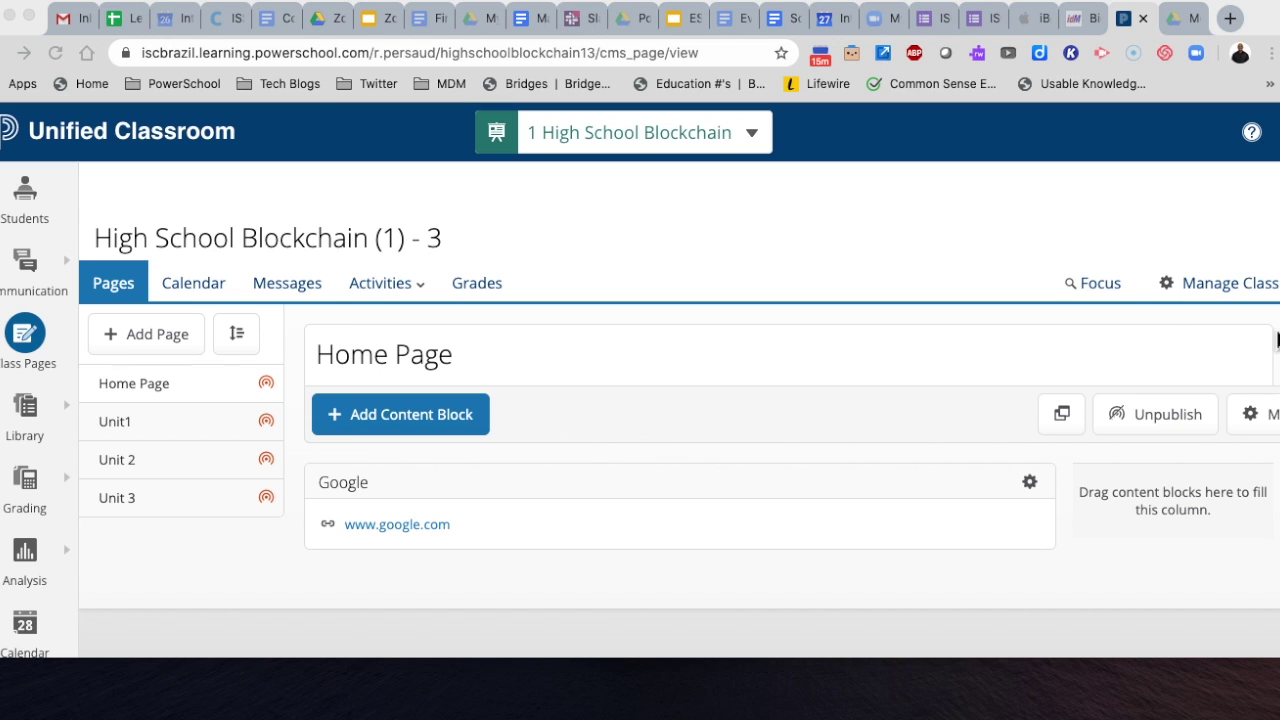
# Start sharing the High School Blockchain (1) - 3 class through the Library option.
pyautogui.moveTo(1275, 330); pyautogui.dragTo(1279, 330)
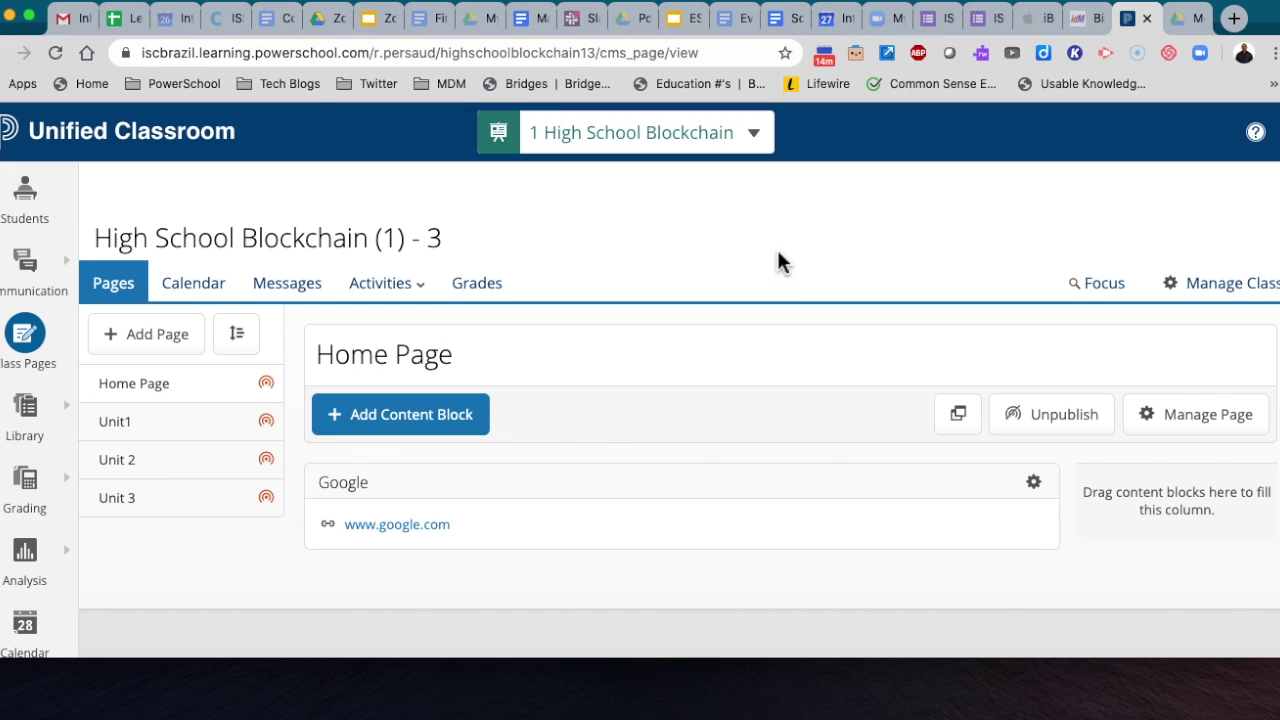
pyautogui.click(1230, 288)
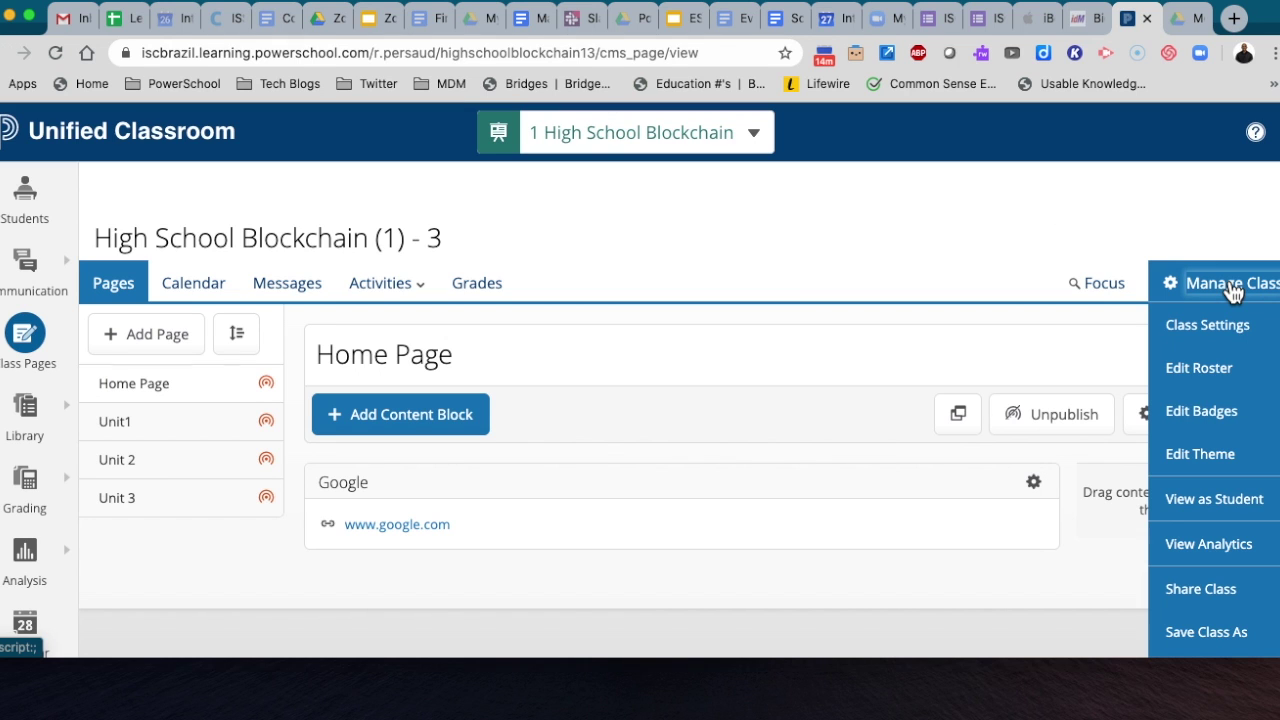
pyautogui.click(1199, 595)
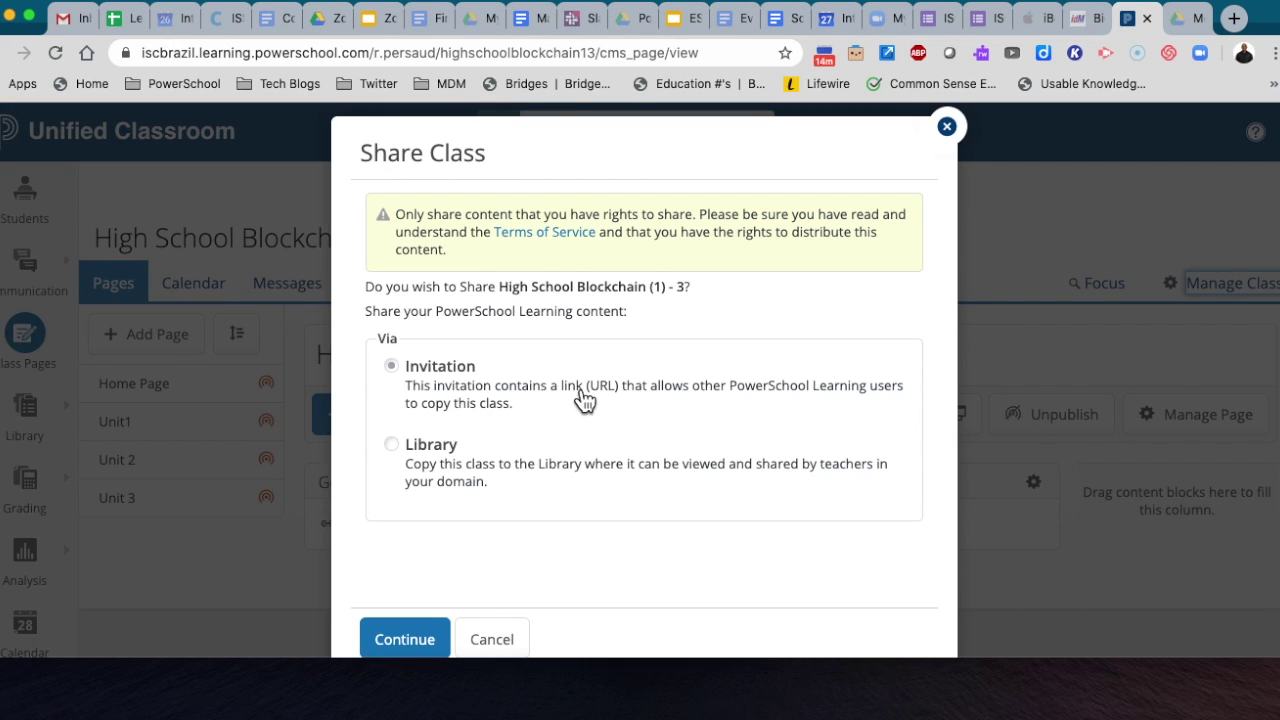
pyautogui.click(432, 447)
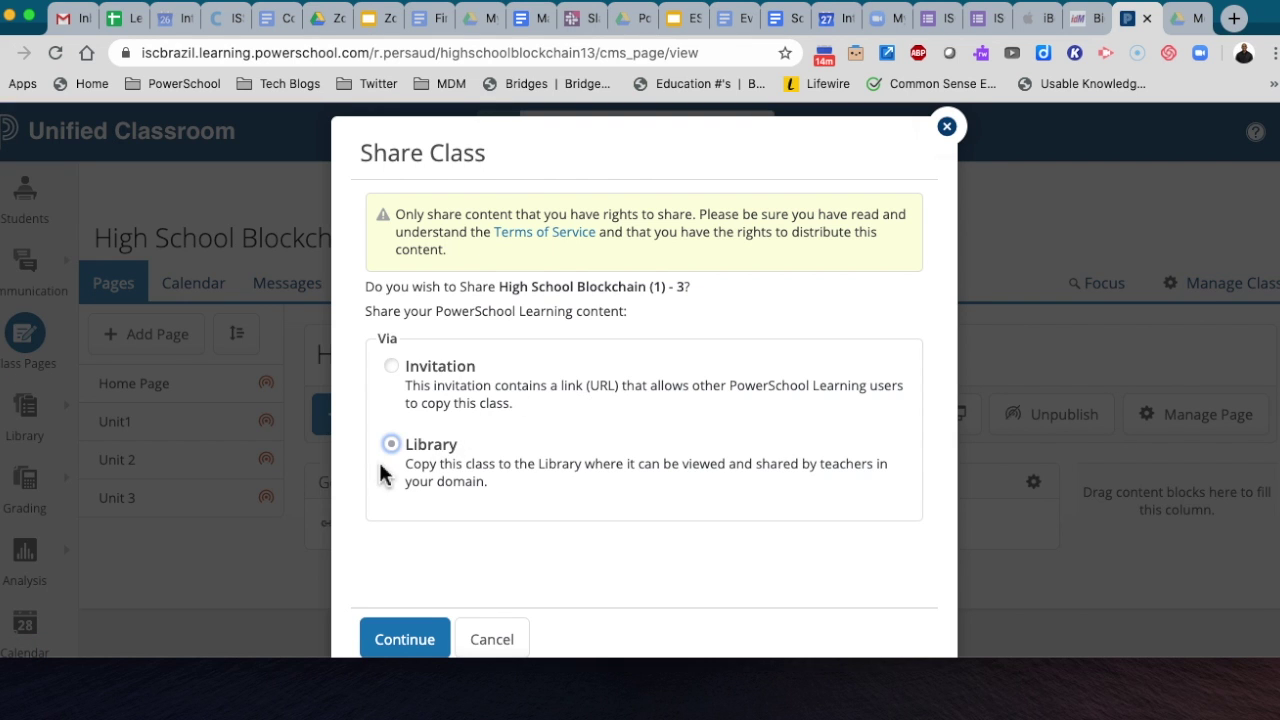
pyautogui.click(405, 640)
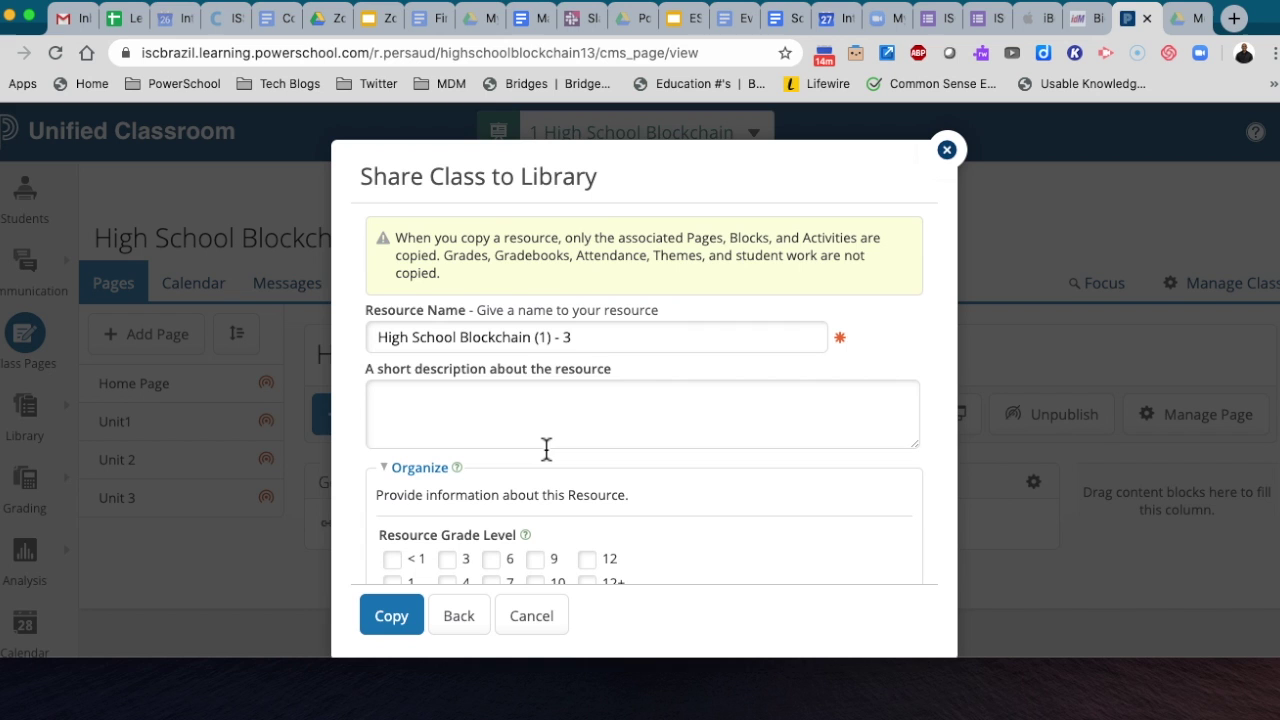
# Assign resource grade level 10 and copy the class to the library under its existing resource name.
pyautogui.scroll(-3, 546, 450)
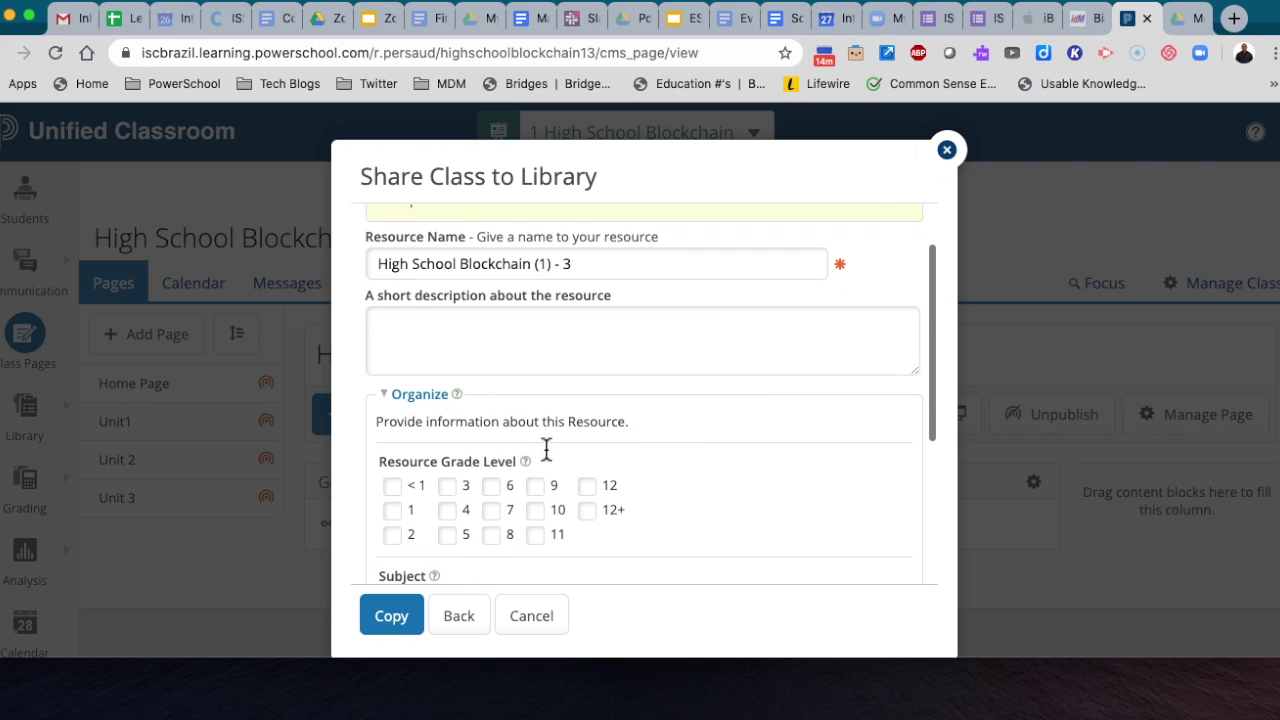
pyautogui.scroll(3, 686, 340)
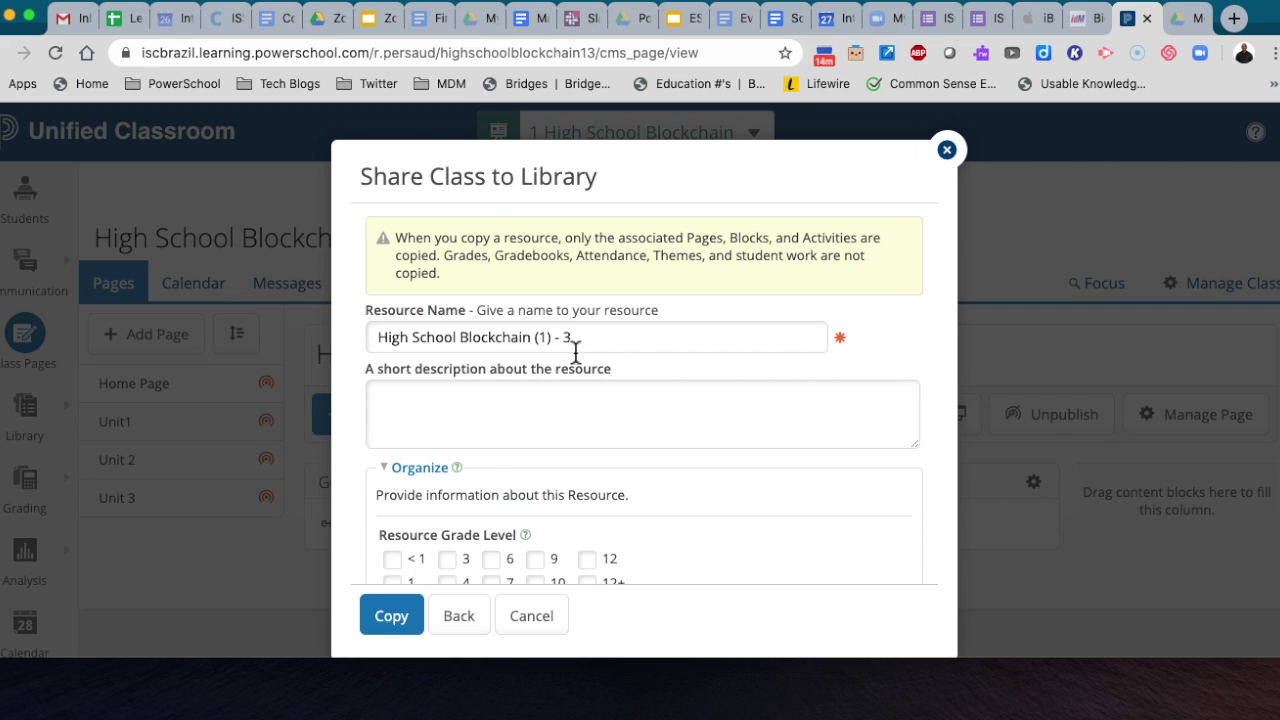
pyautogui.scroll(-2, 611, 393)
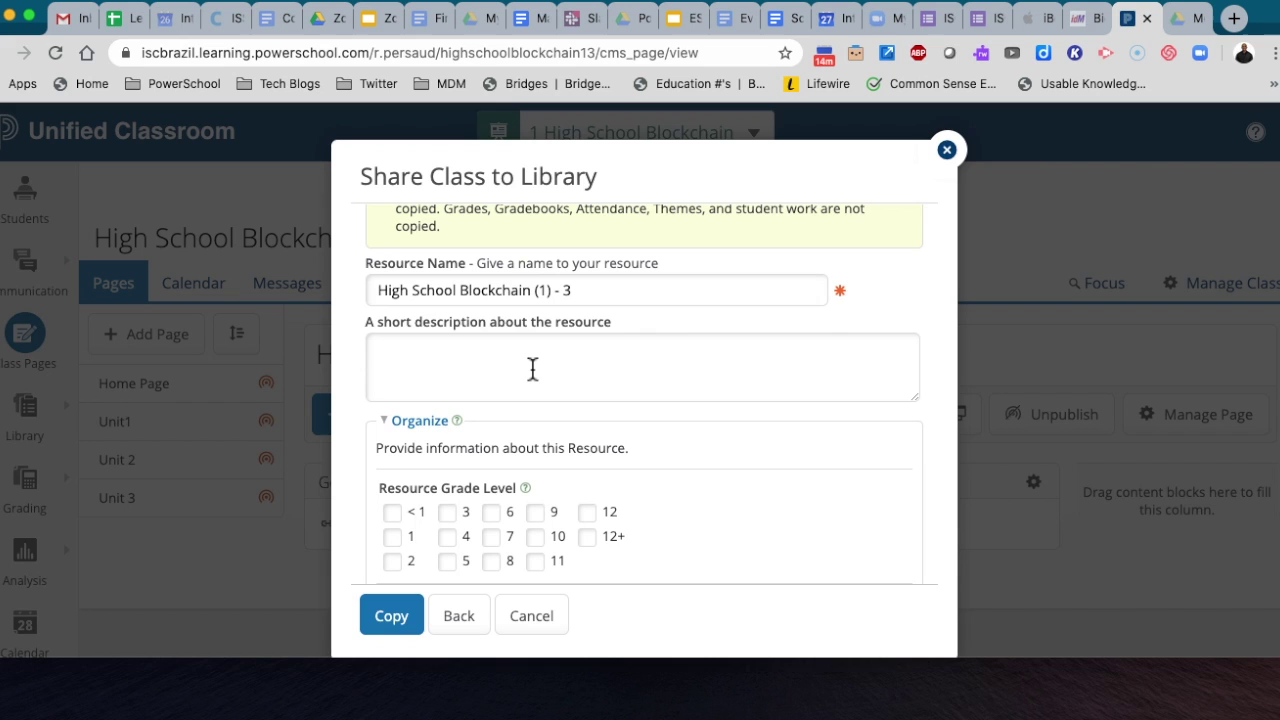
pyautogui.scroll(-2, 533, 369)
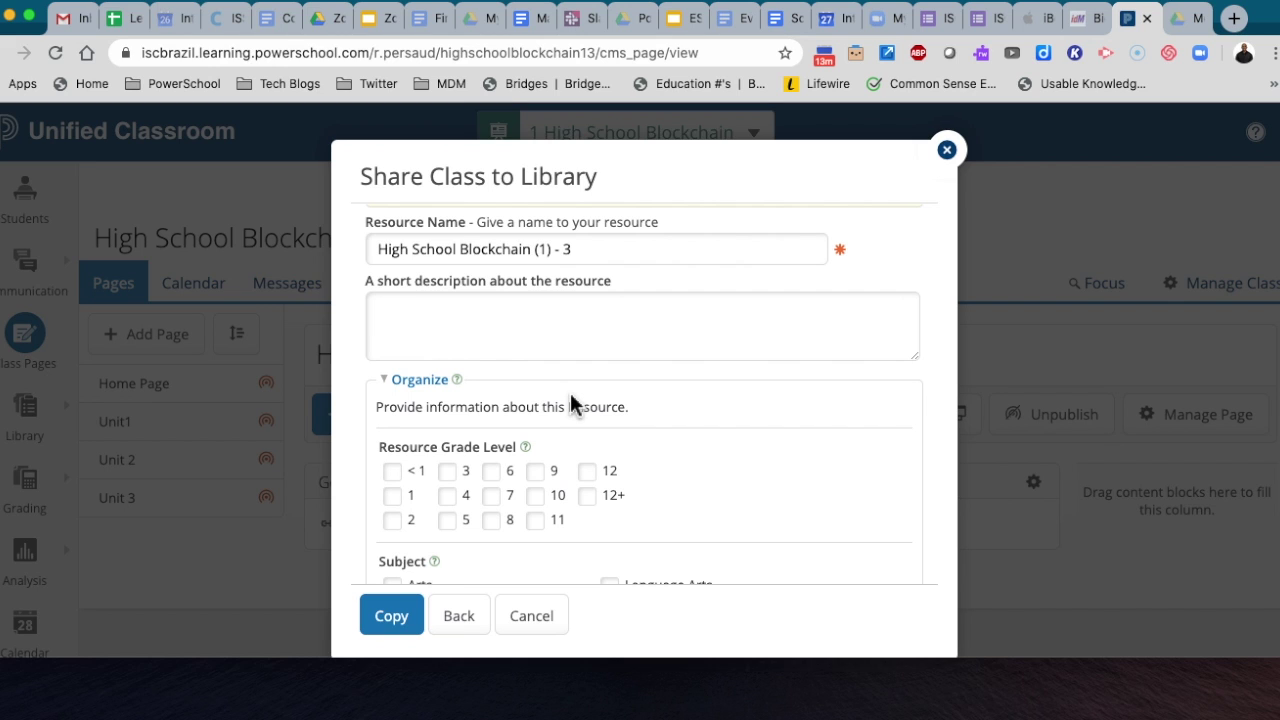
pyautogui.scroll(-3, 623, 406)
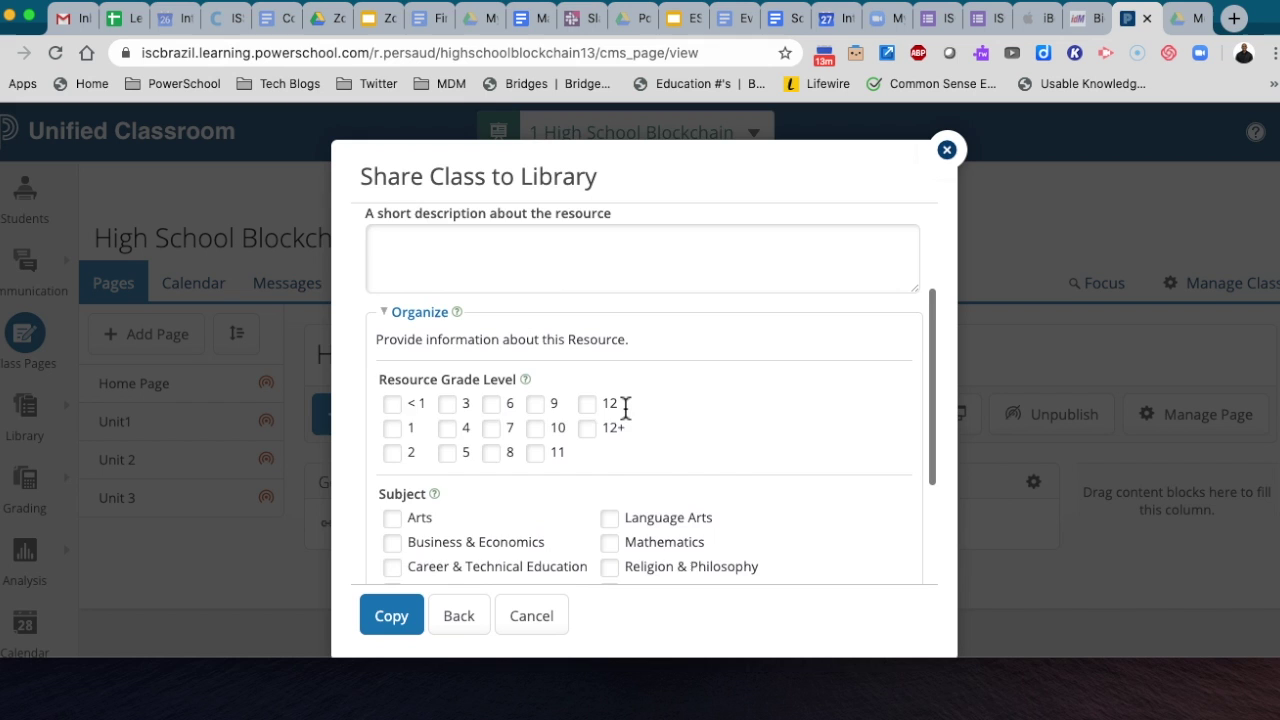
pyautogui.scroll(-3, 630, 503)
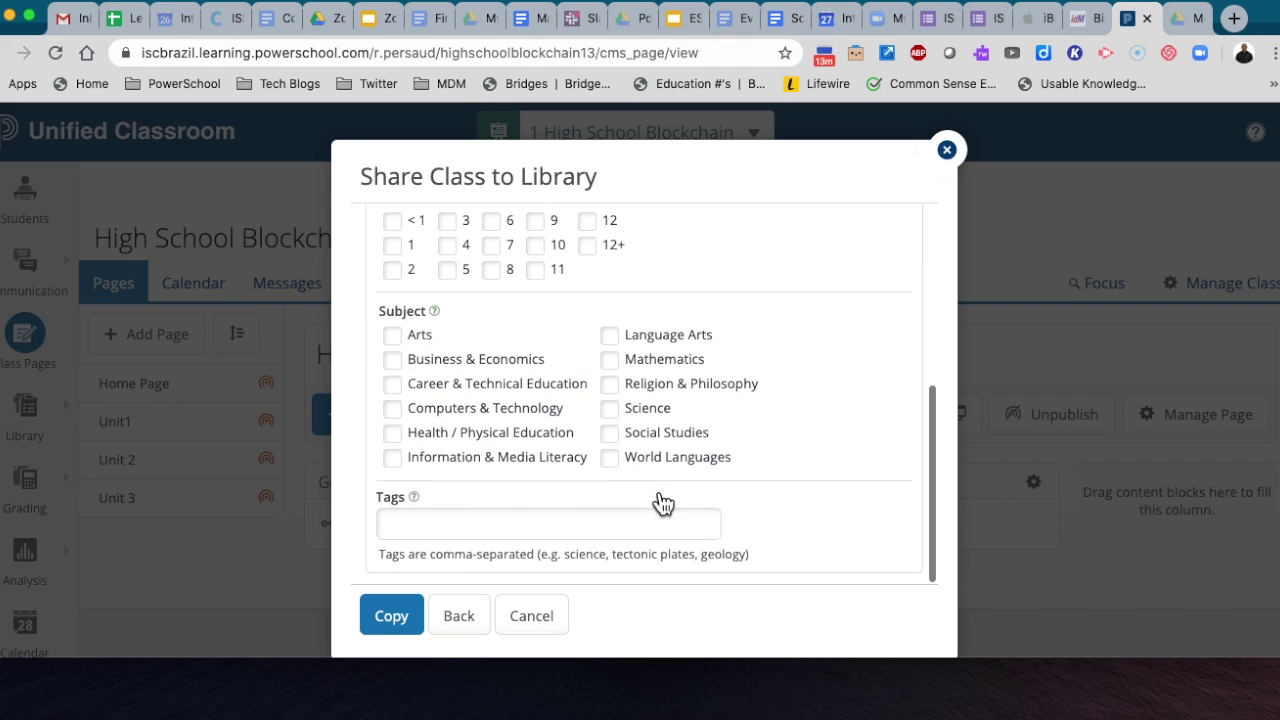
pyautogui.scroll(3, 540, 447)
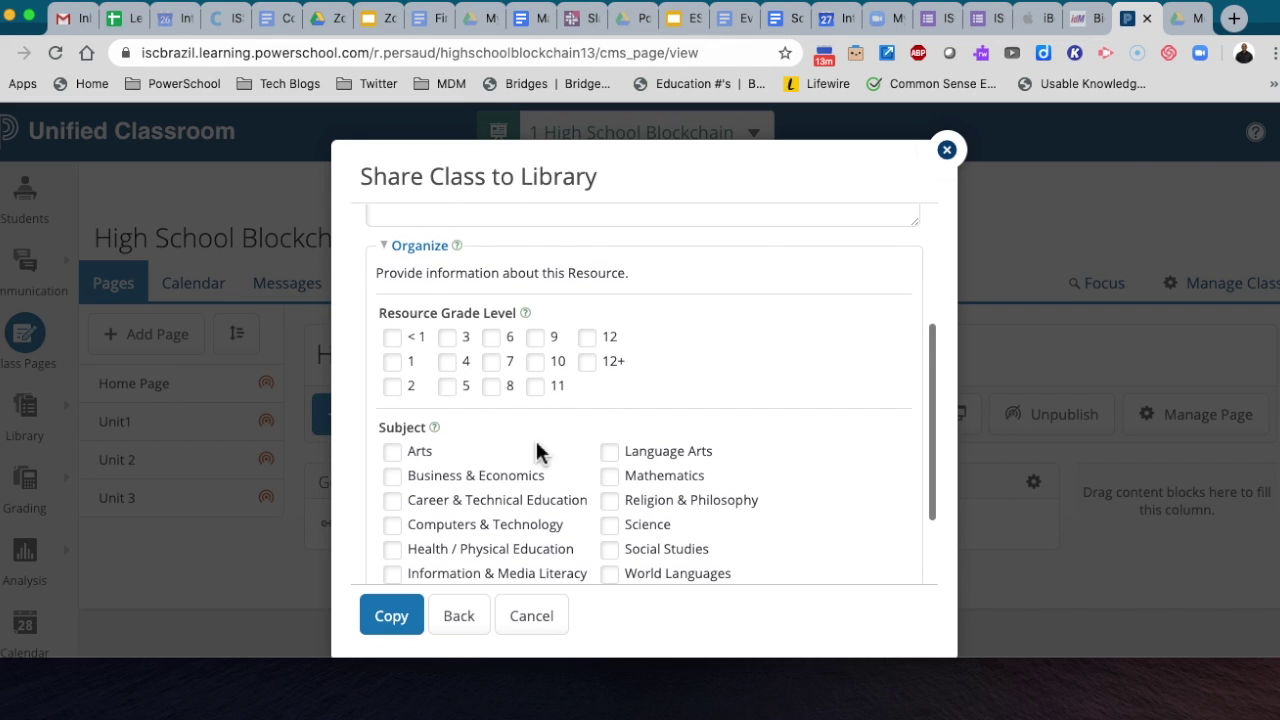
pyautogui.click(537, 363)
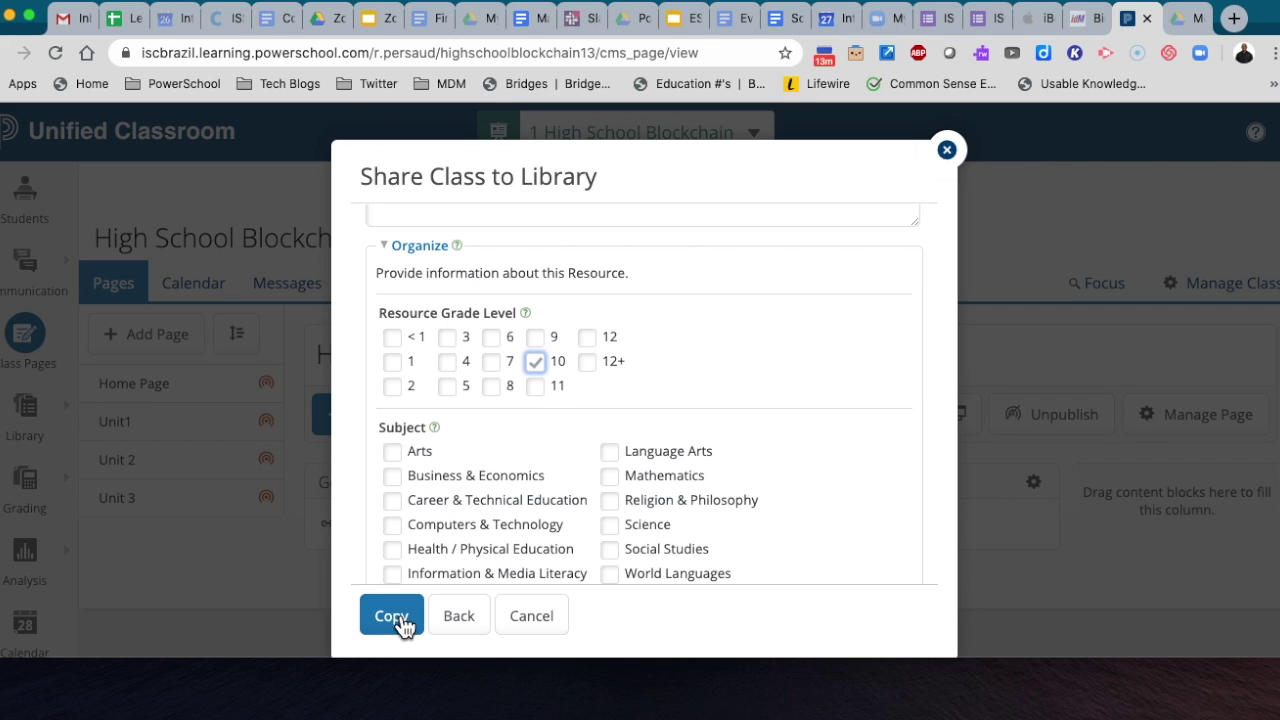
pyautogui.scroll(-3, 471, 520)
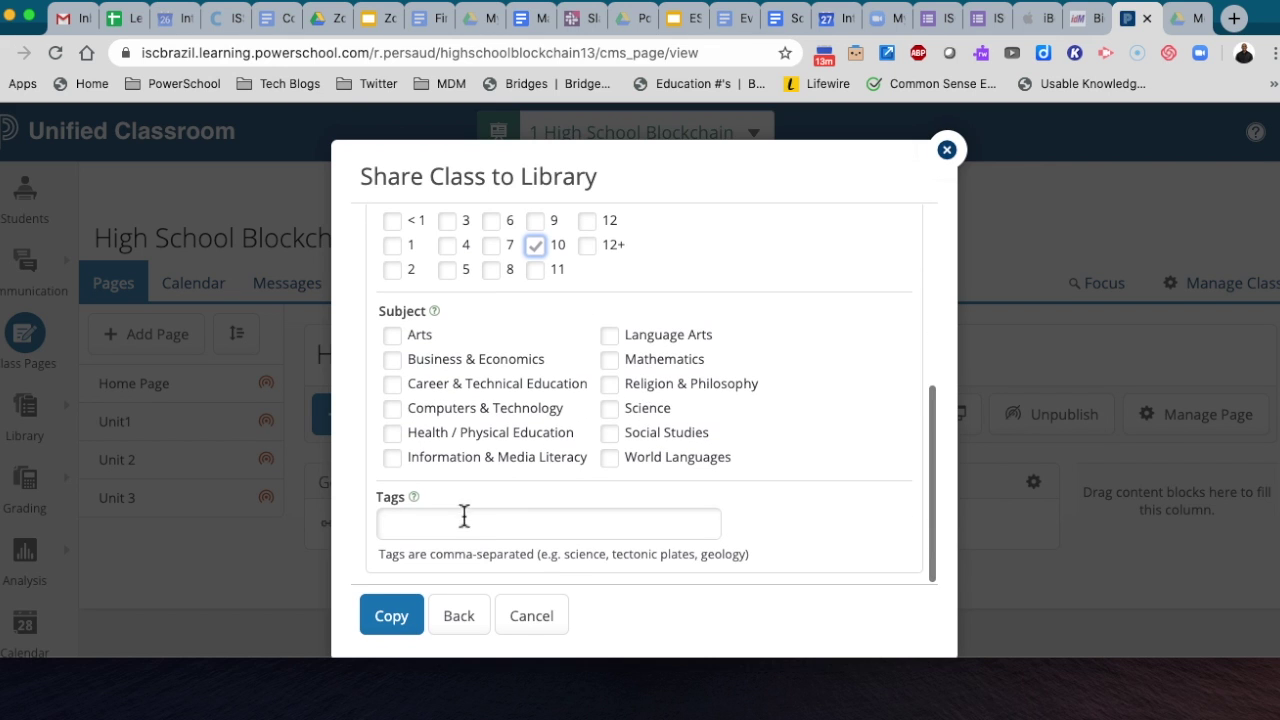
pyautogui.click(395, 615)
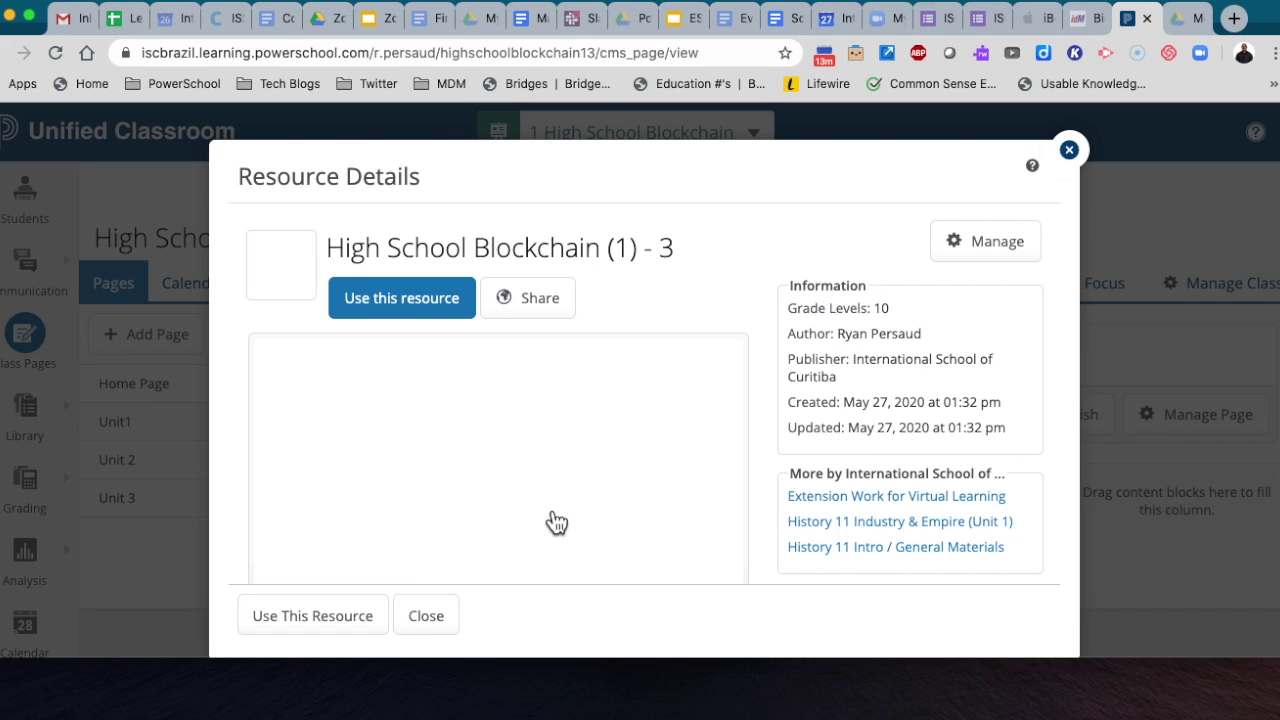
# Review the shared resource's details, including its preview and information, and close them.
pyautogui.scroll(-2, 615, 430)
pyautogui.scroll(2, 615, 430)
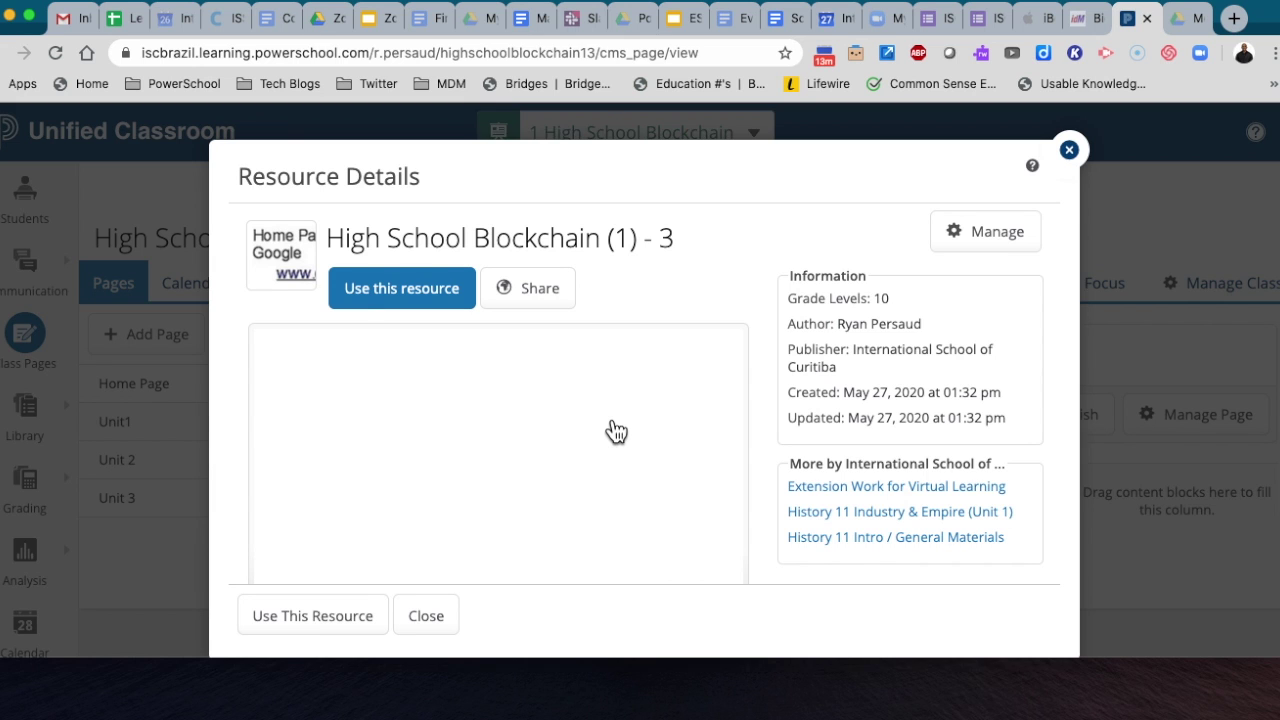
pyautogui.scroll(-2, 615, 430)
pyautogui.scroll(2, 615, 430)
pyautogui.scroll(-3, 615, 430)
pyautogui.scroll(1, 615, 430)
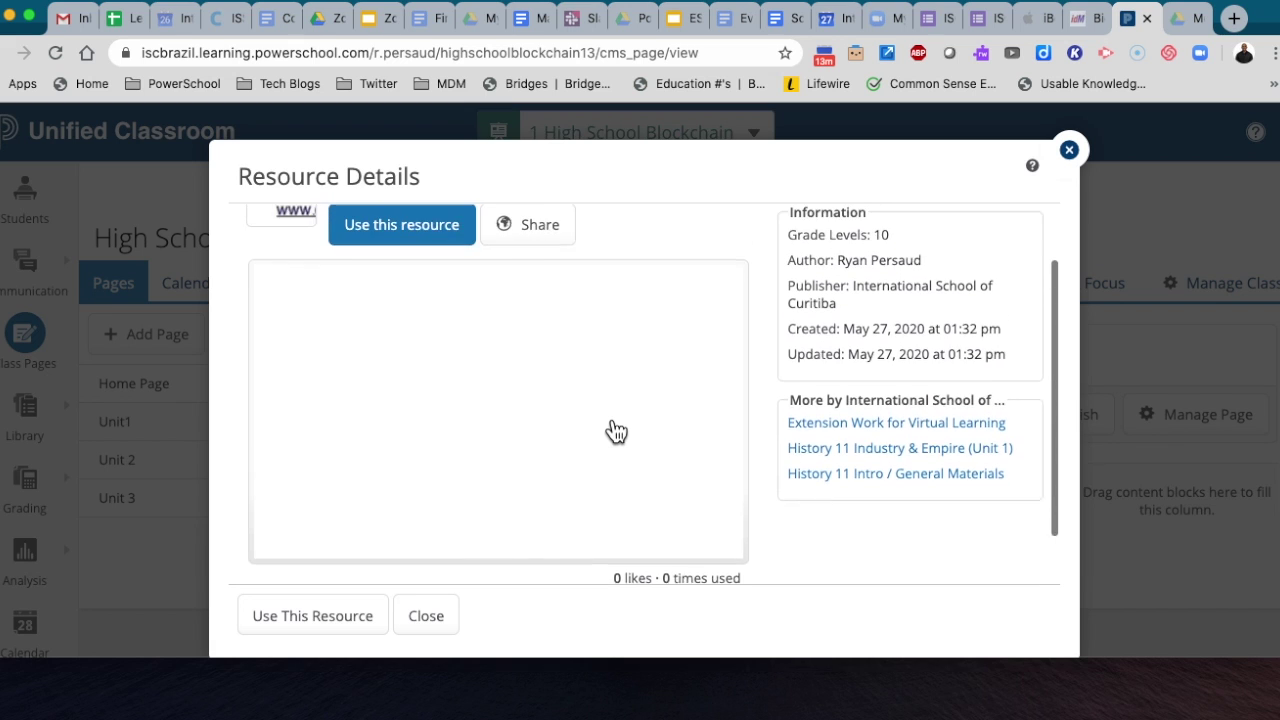
pyautogui.scroll(2, 615, 430)
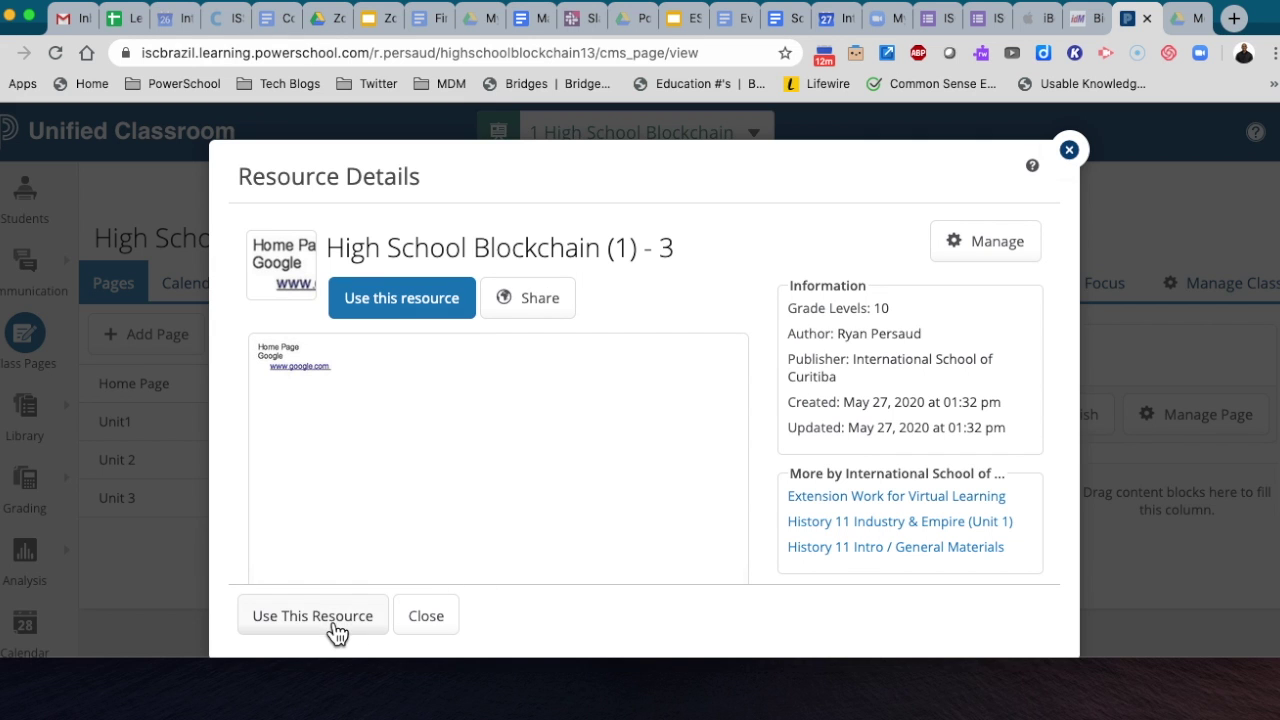
pyautogui.click(426, 616)
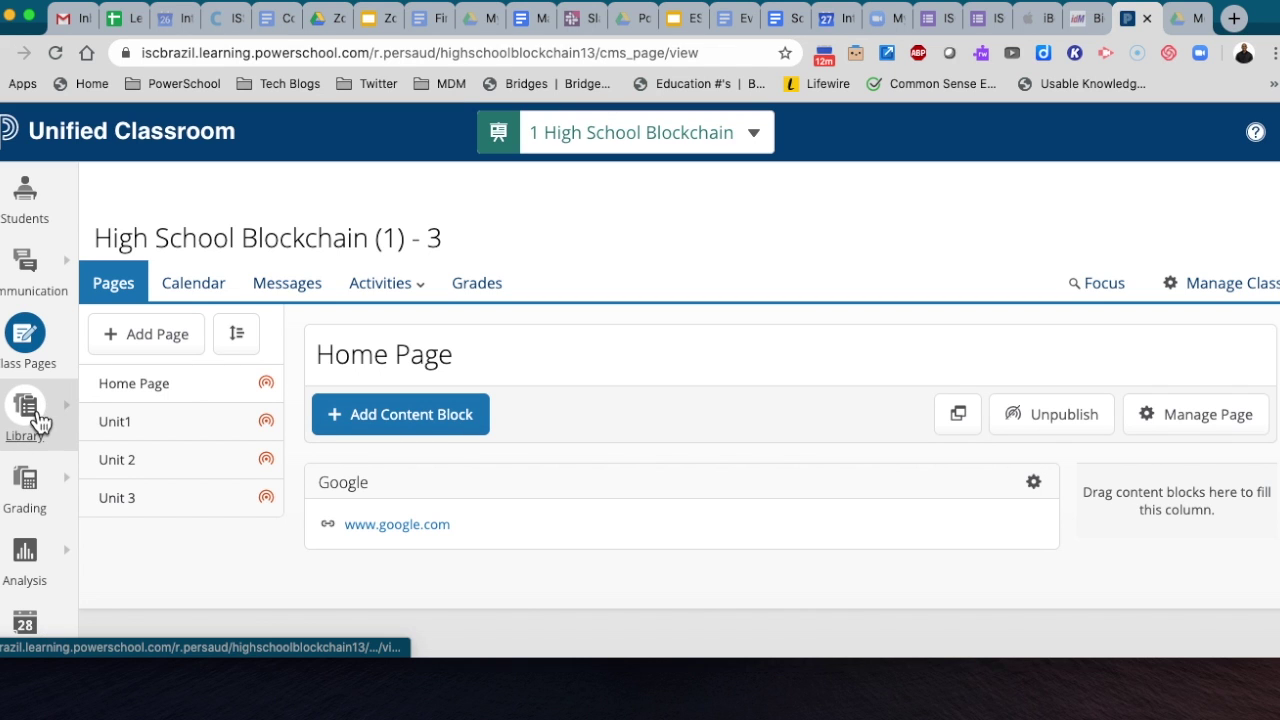
# Open the library's Class Pages Content and look through the list for the shared High School Blockchain resource.
pyautogui.click(37, 422)
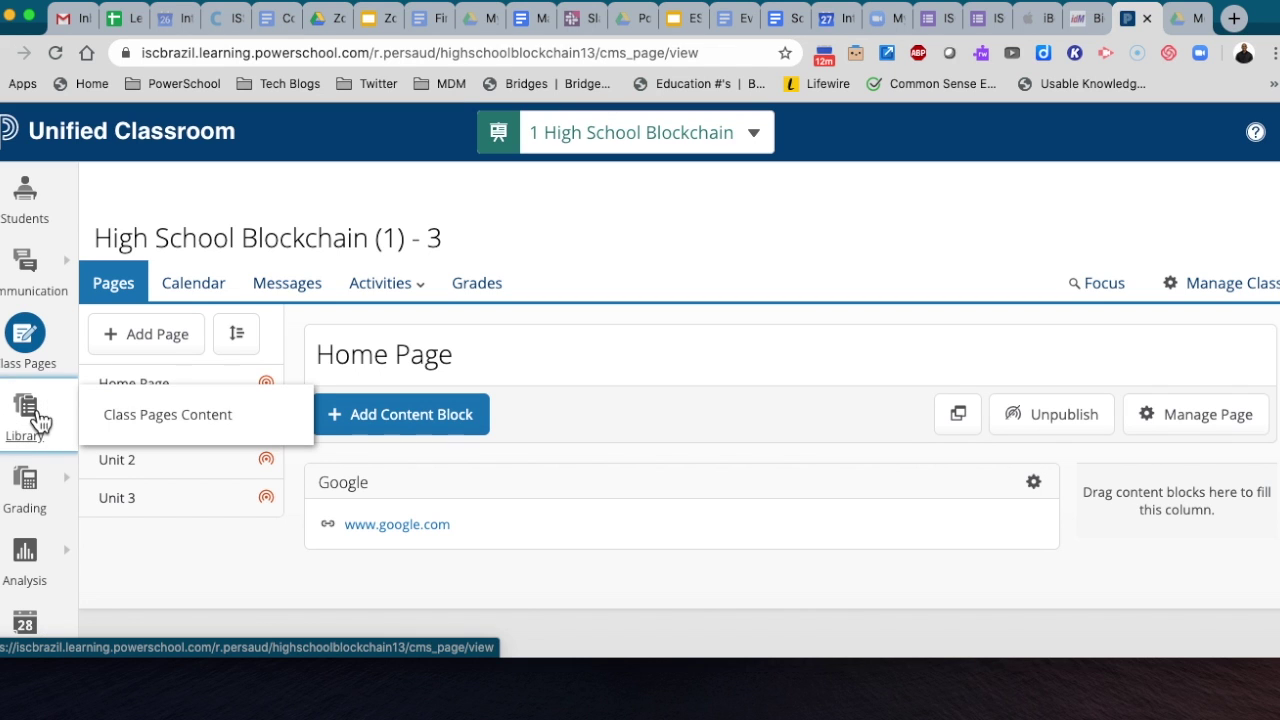
pyautogui.click(181, 428)
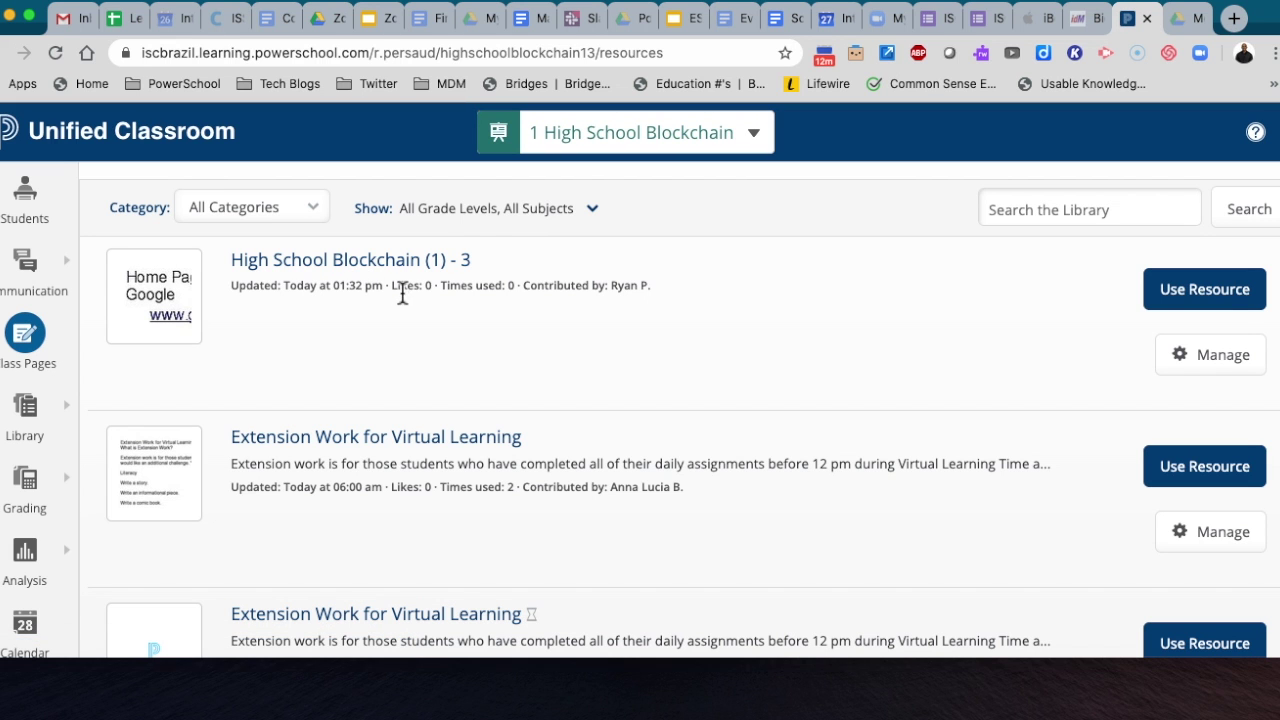
pyautogui.scroll(-2, 814, 471)
pyautogui.scroll(-6, 813, 471)
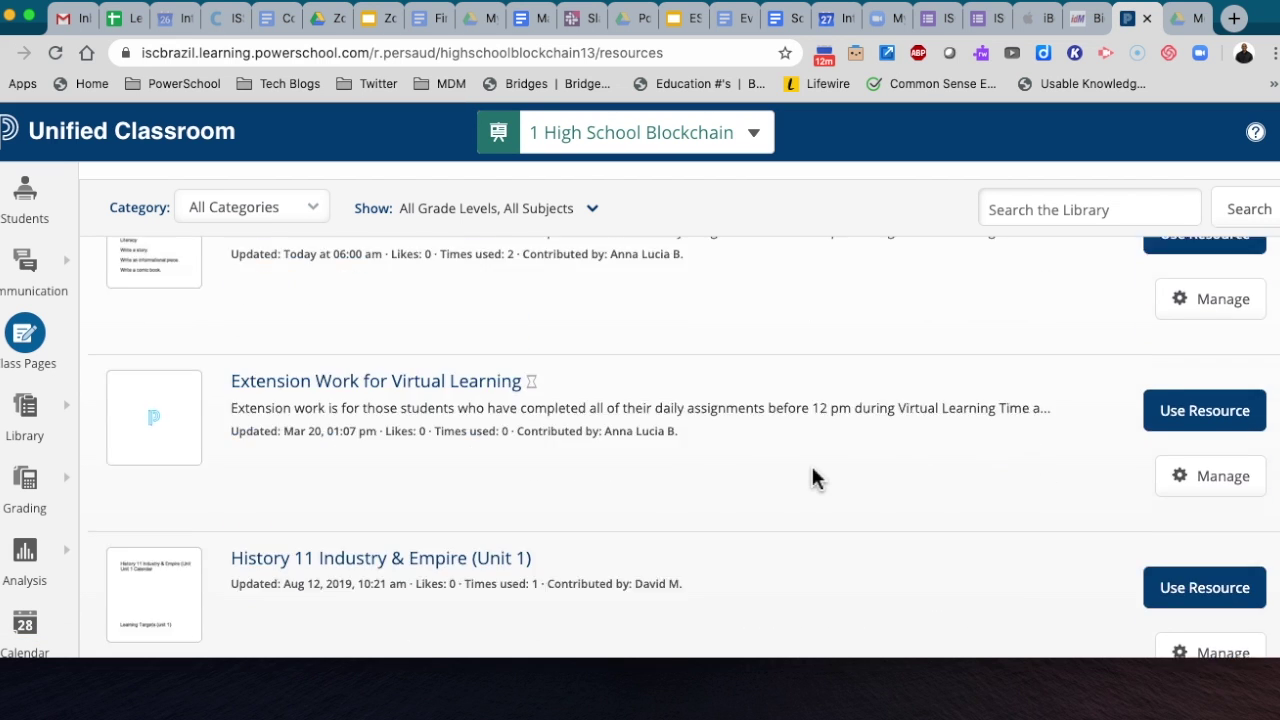
pyautogui.scroll(8, 812, 478)
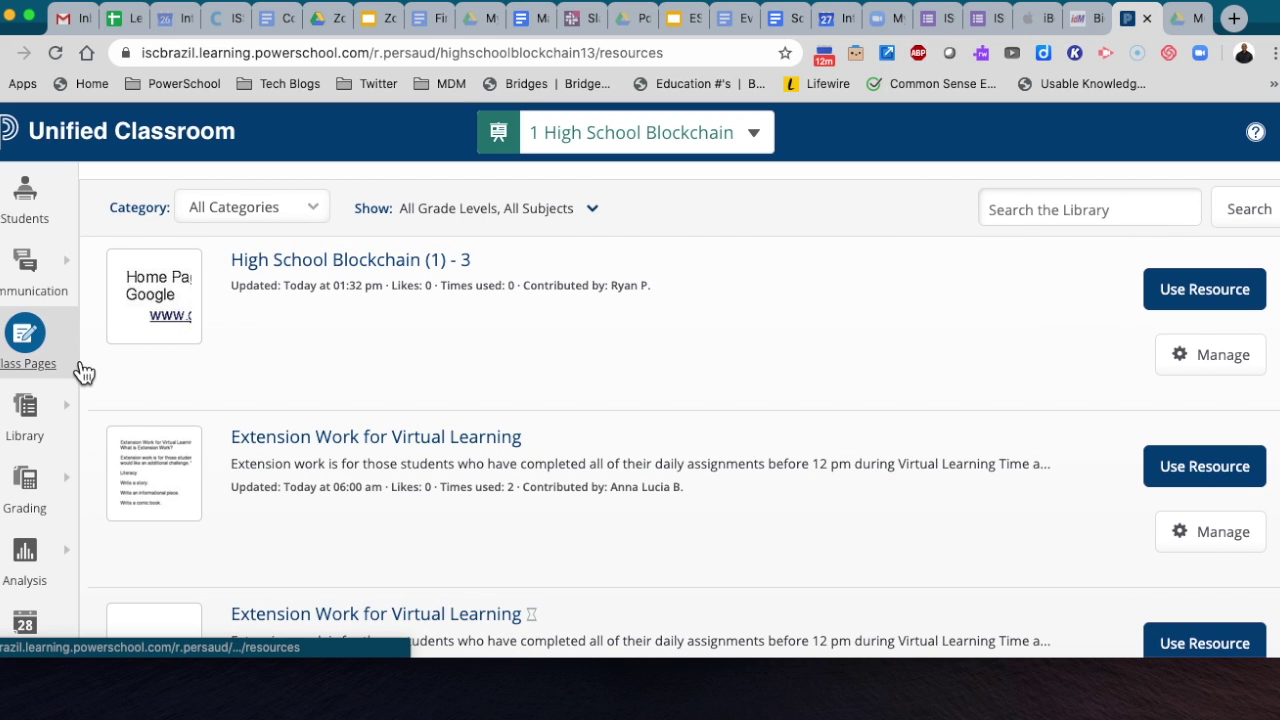
# Return to the class pages, switch to the 2 TEST COURSE class and open its library of Class Pages Content.
pyautogui.click(35, 372)
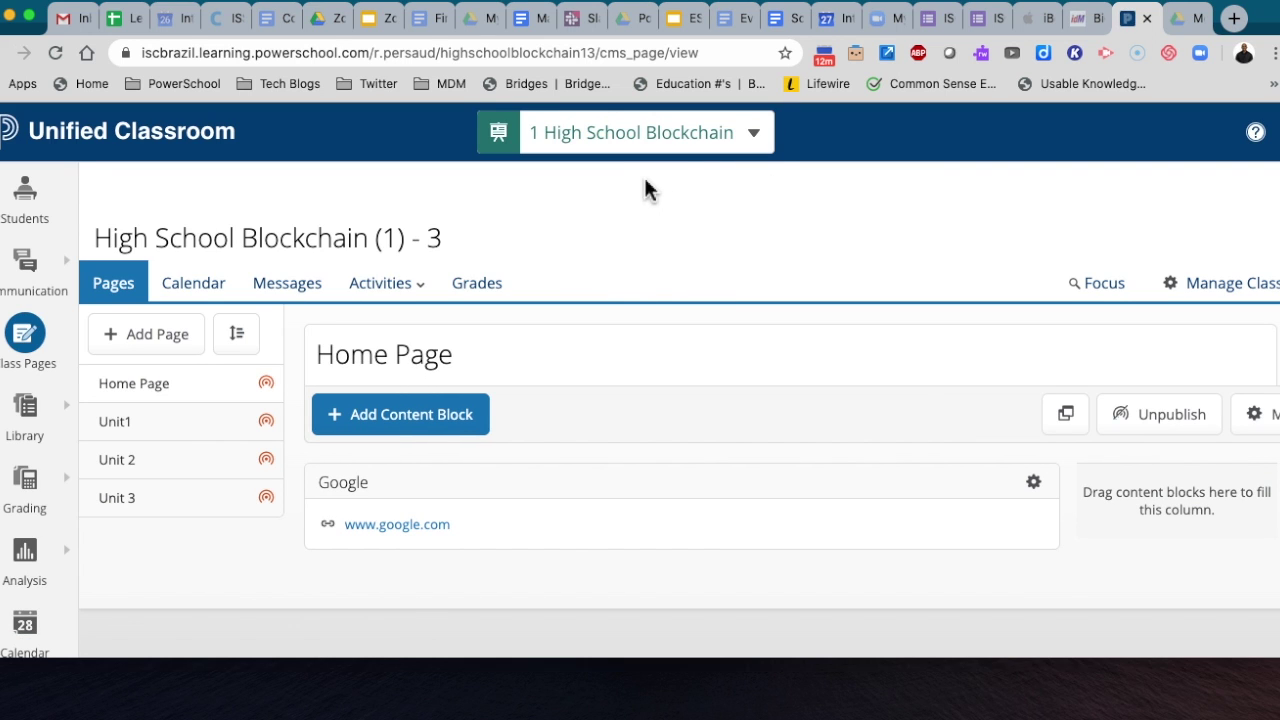
pyautogui.click(745, 140)
pyautogui.click(805, 508)
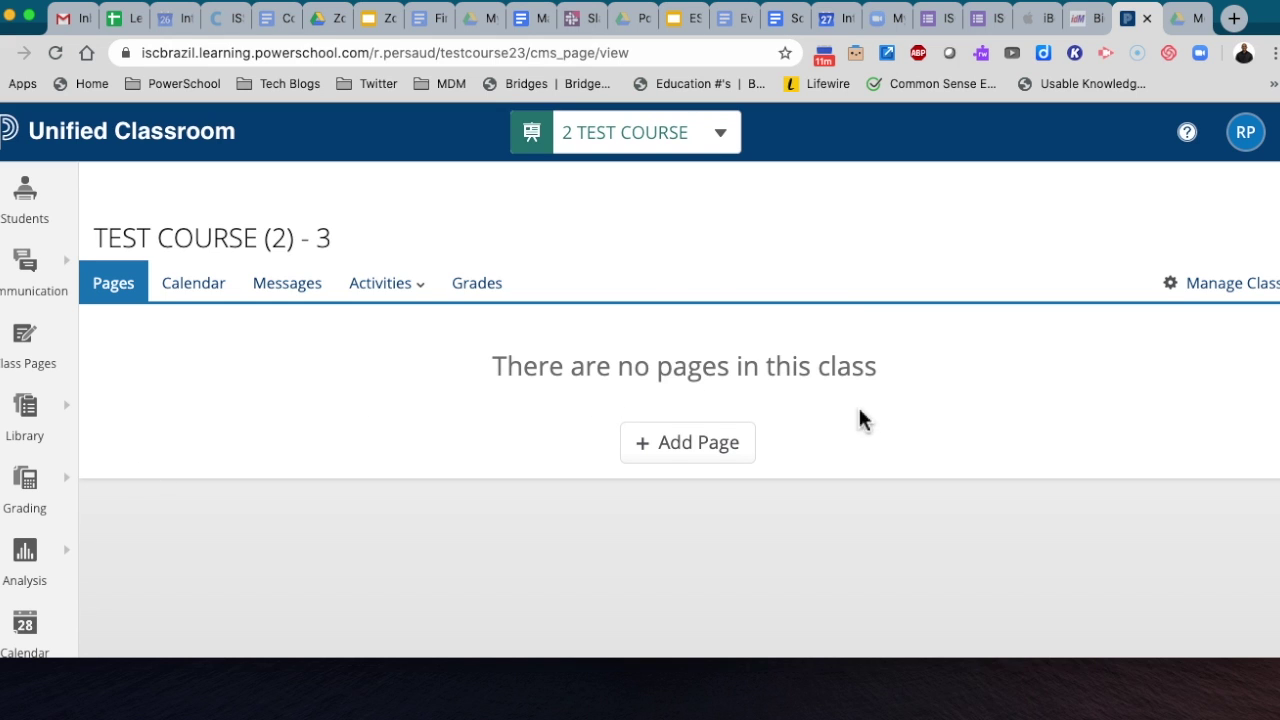
pyautogui.moveTo(50, 405)
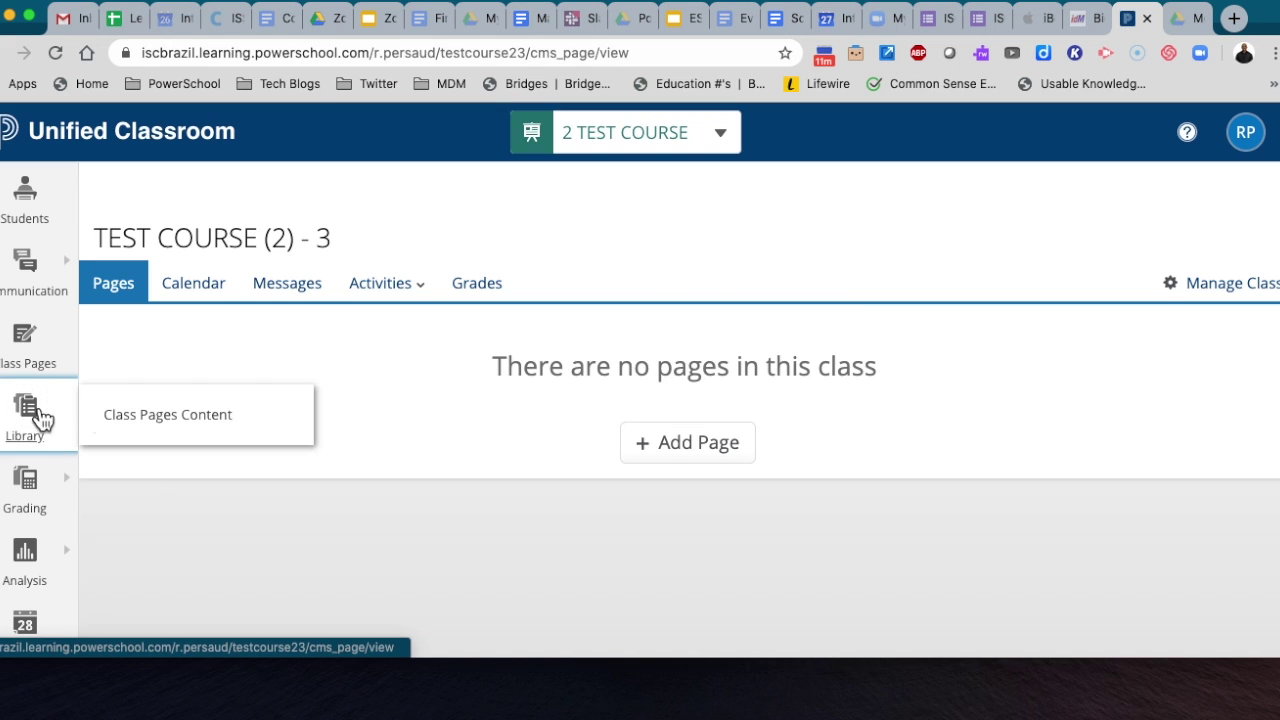
pyautogui.click(152, 428)
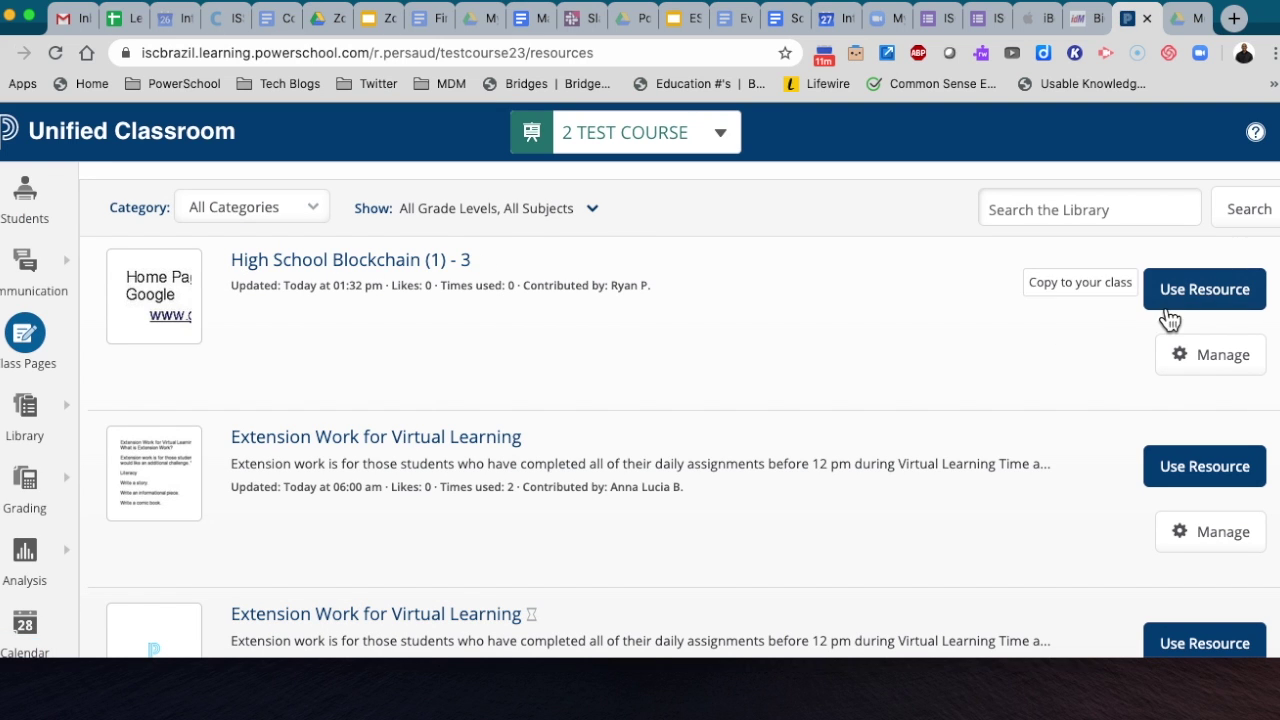
# Check the management options of the High School Blockchain resource and browse the other library resources.
pyautogui.scroll(-1, 1113, 329)
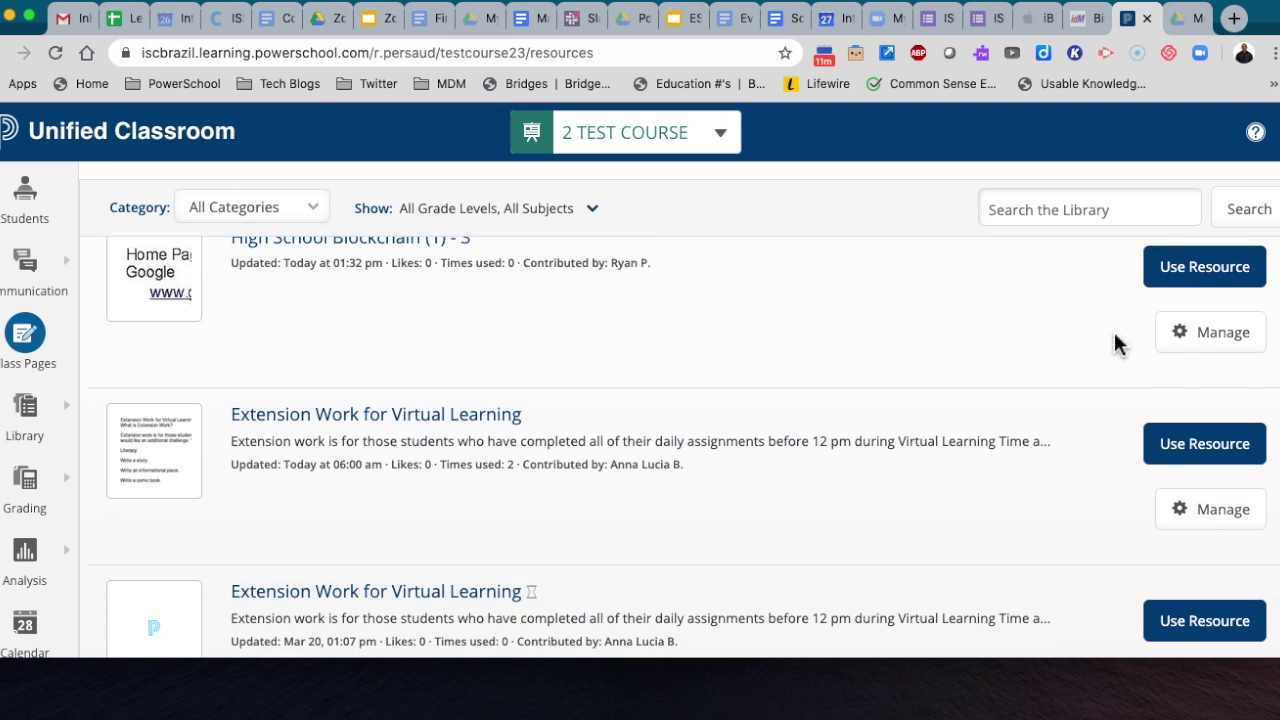
pyautogui.click(1217, 340)
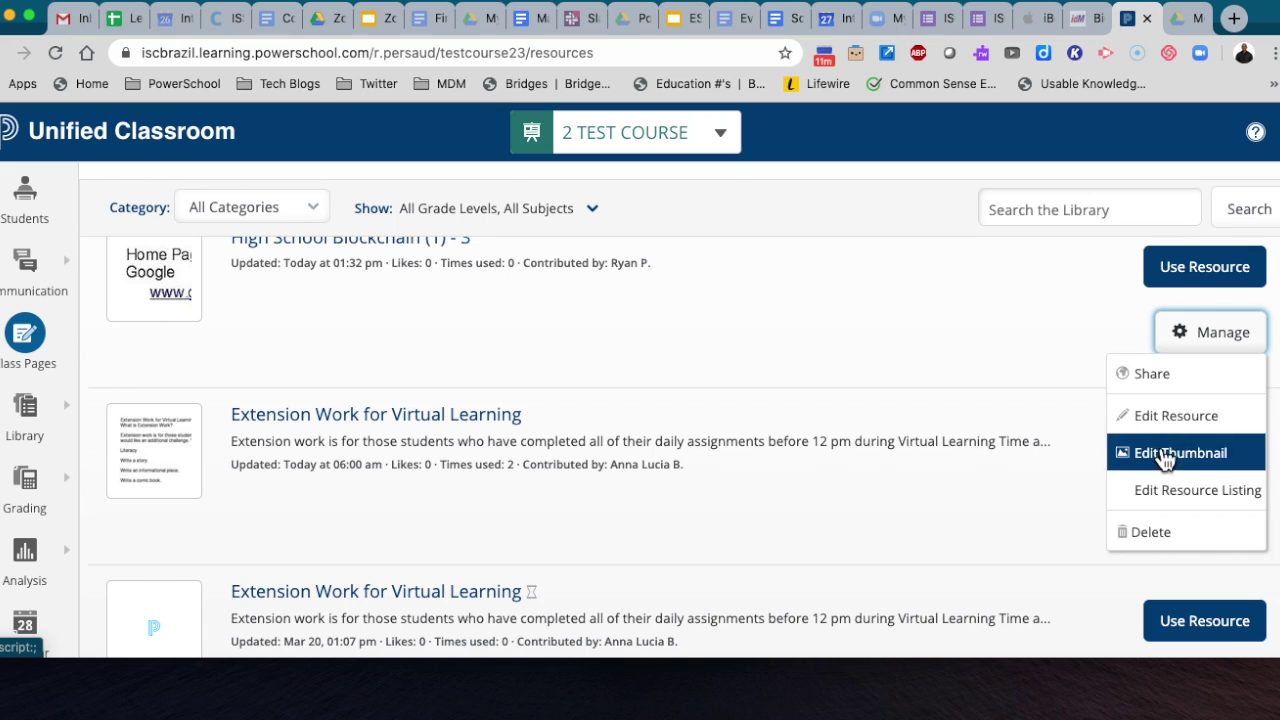
pyautogui.click(852, 387)
pyautogui.scroll(-5, 1048, 430)
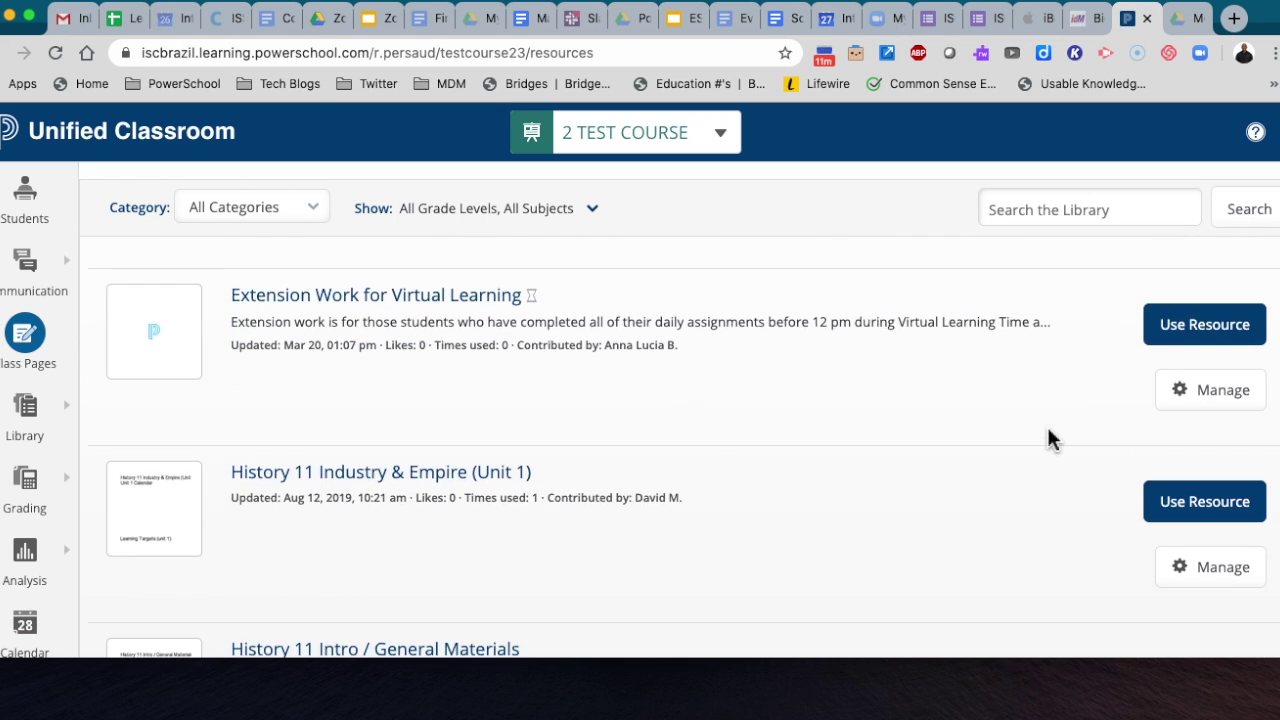
pyautogui.scroll(5, 1048, 437)
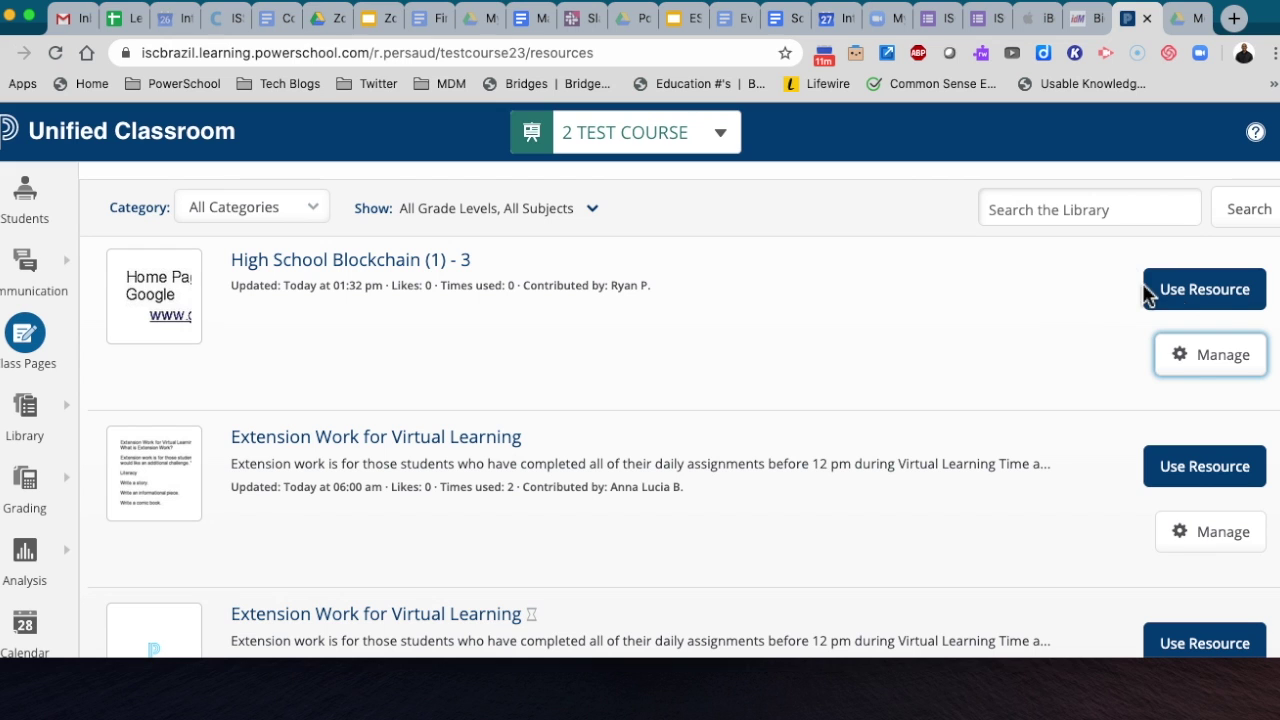
# Copy the High School Blockchain resource into the existing class TEST COURSE (2) - 3 (T99999) - 2019 and refresh the class page.
pyautogui.click(1183, 298)
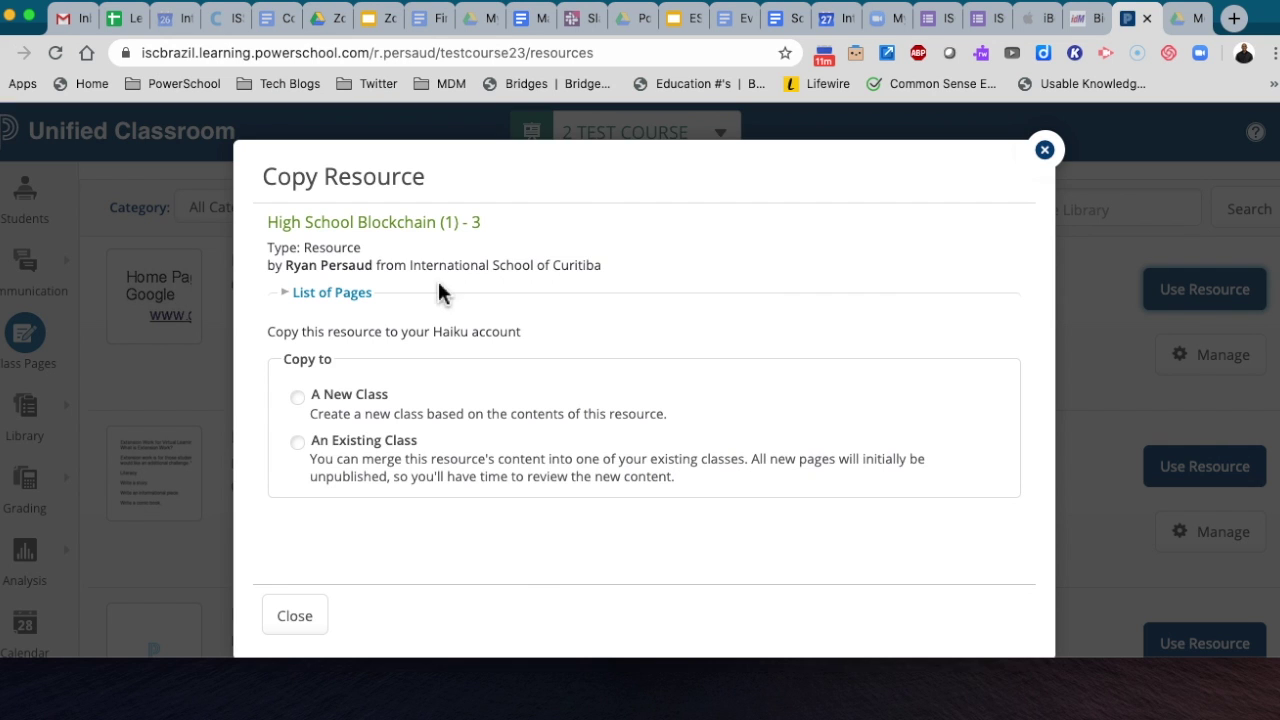
pyautogui.click(304, 441)
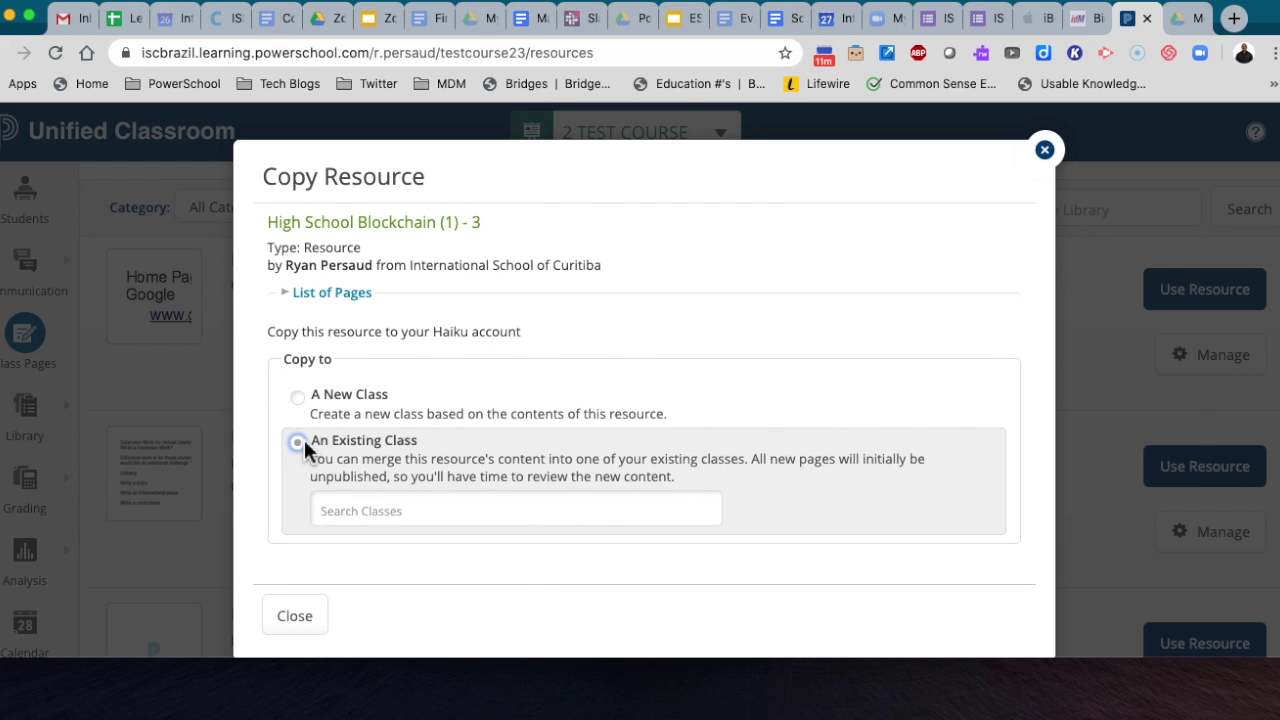
pyautogui.click(377, 512)
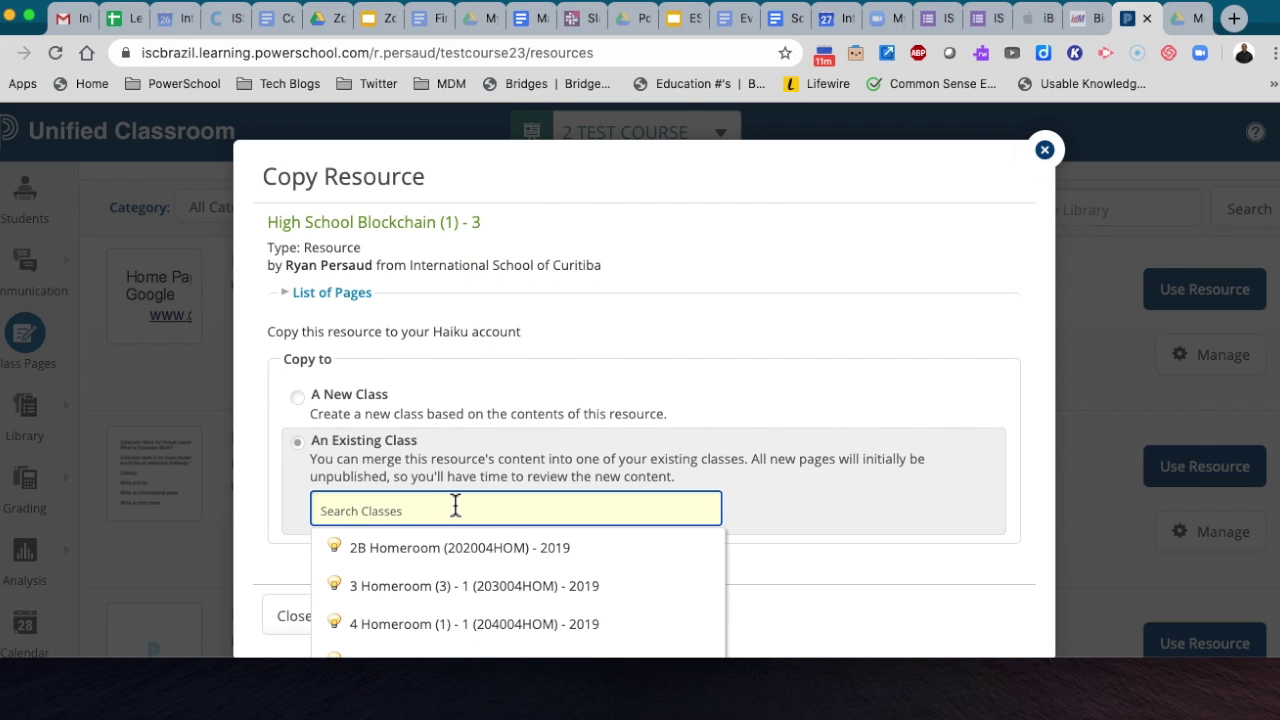
pyautogui.scroll(-8, 463, 545)
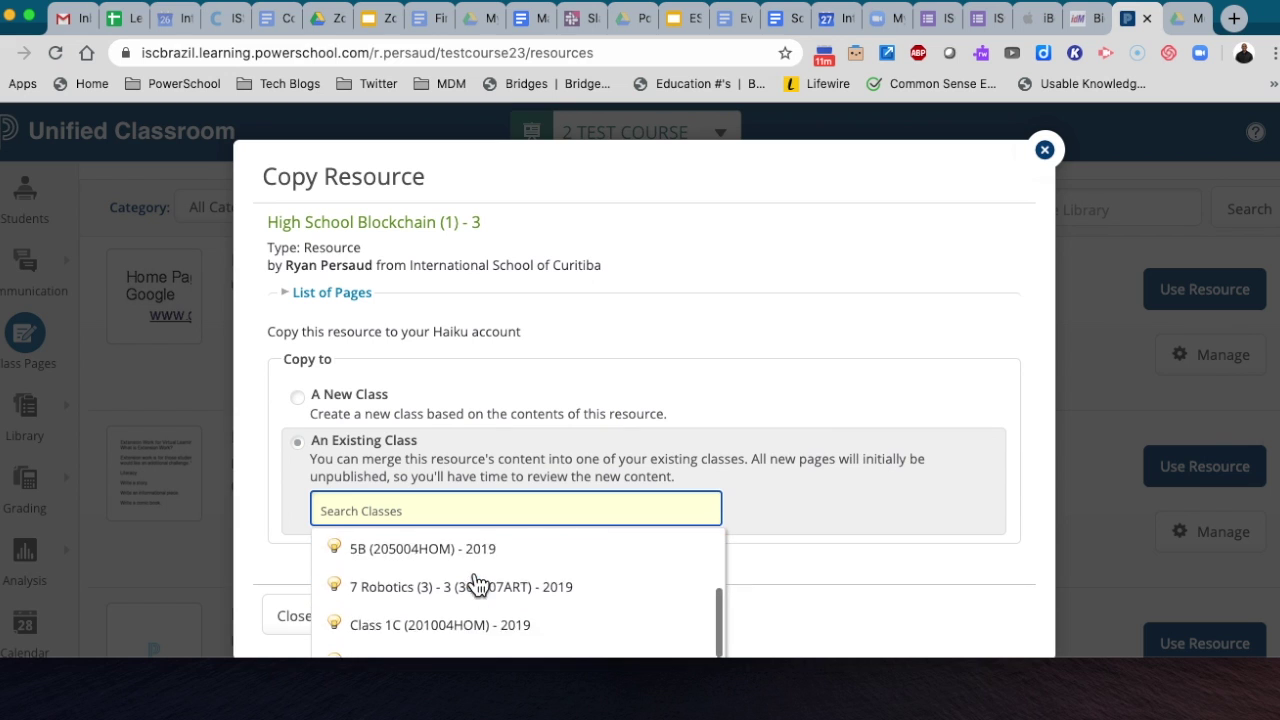
pyautogui.scroll(-2, 478, 584)
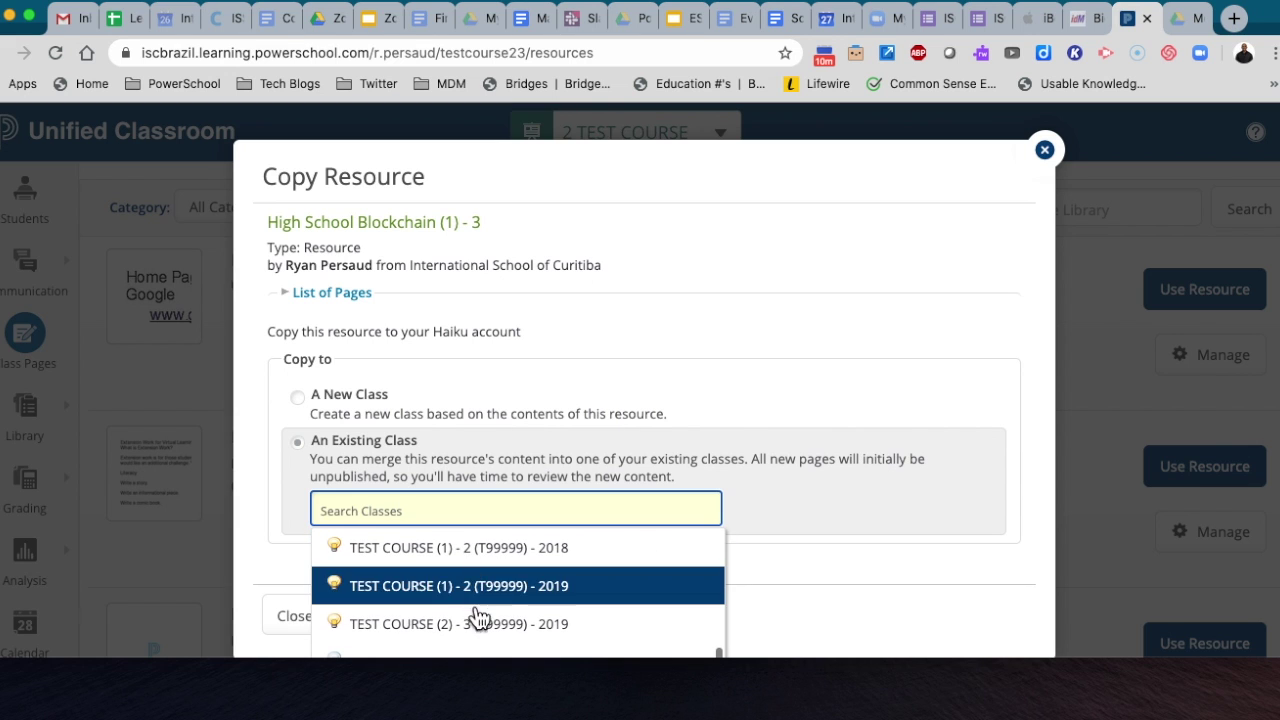
pyautogui.click(473, 625)
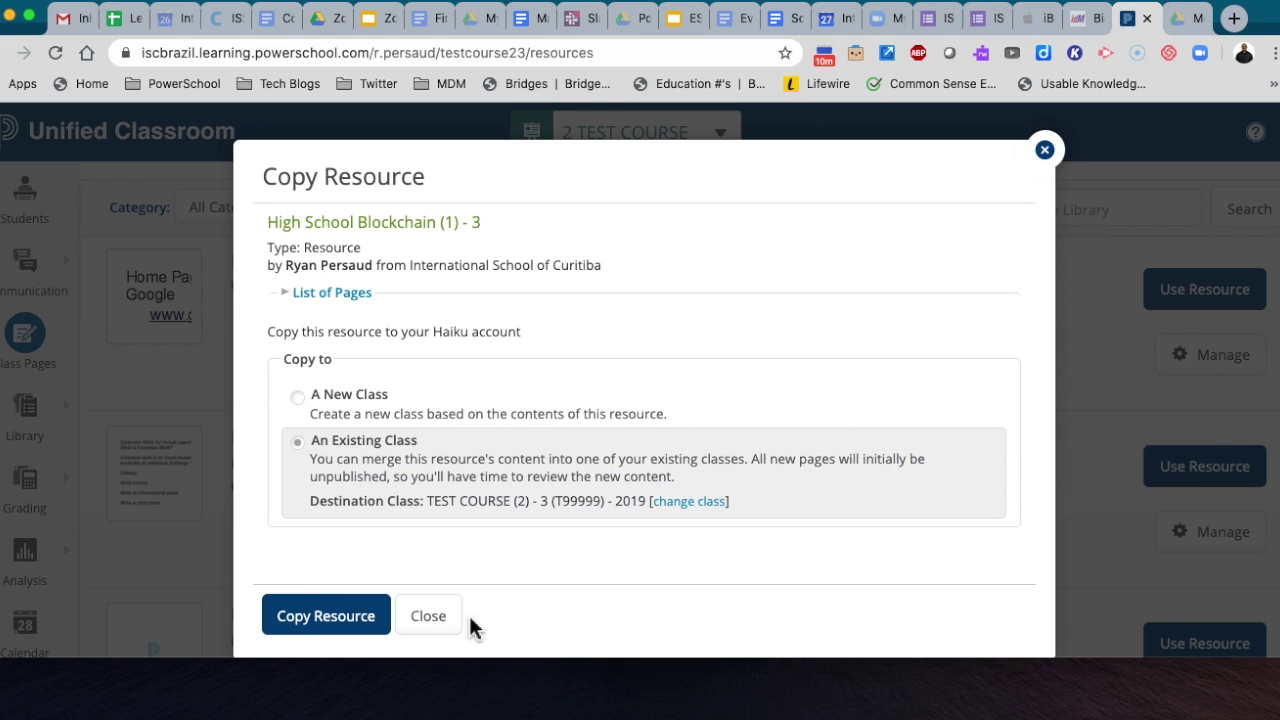
pyautogui.click(328, 612)
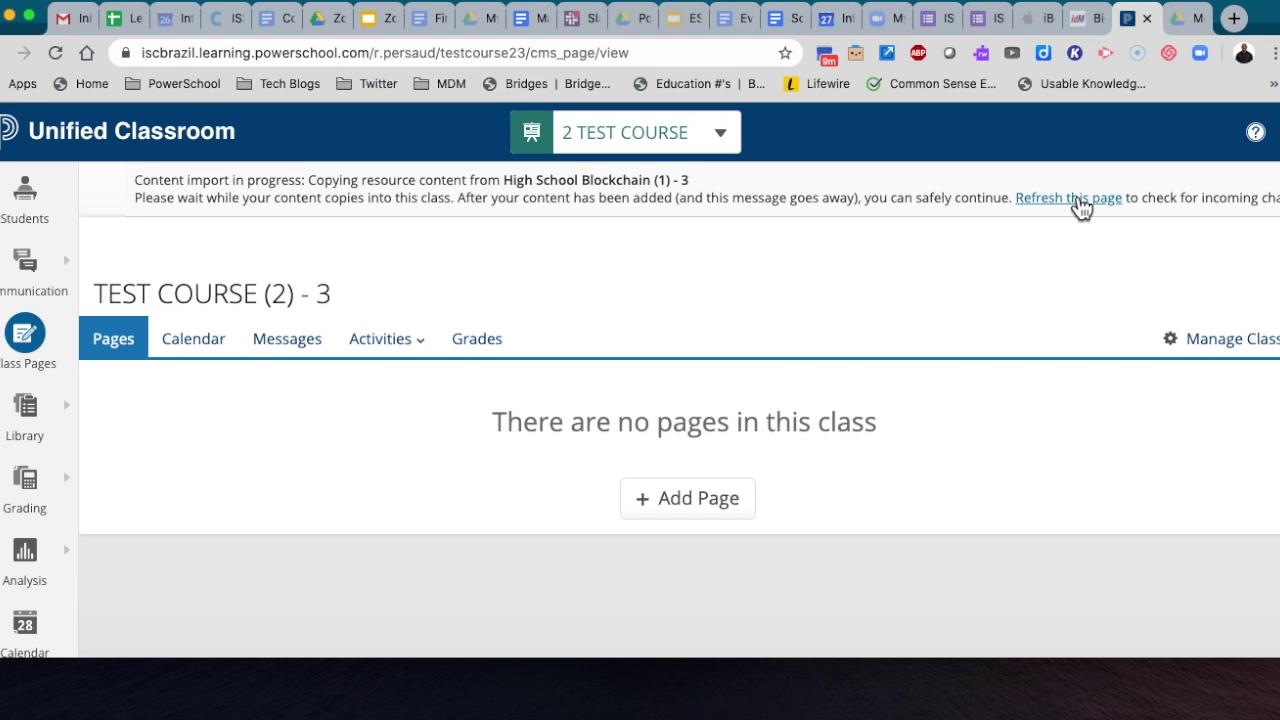
pyautogui.click(1078, 200)
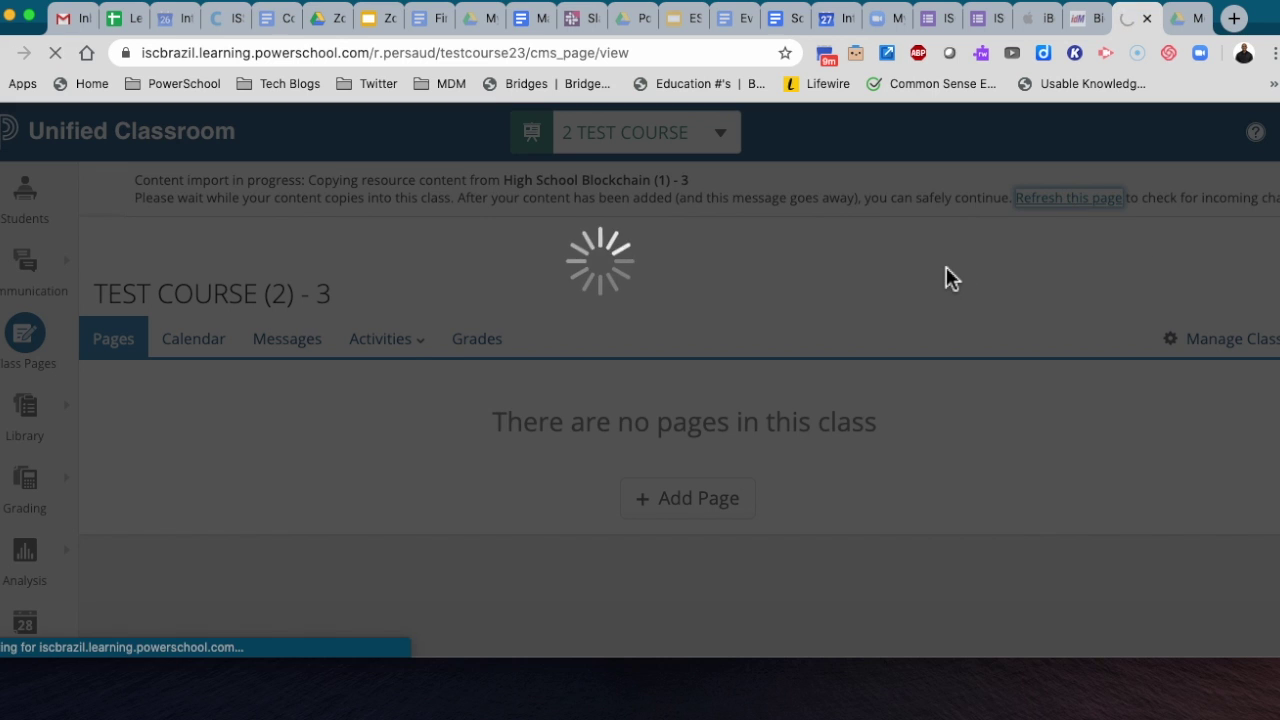